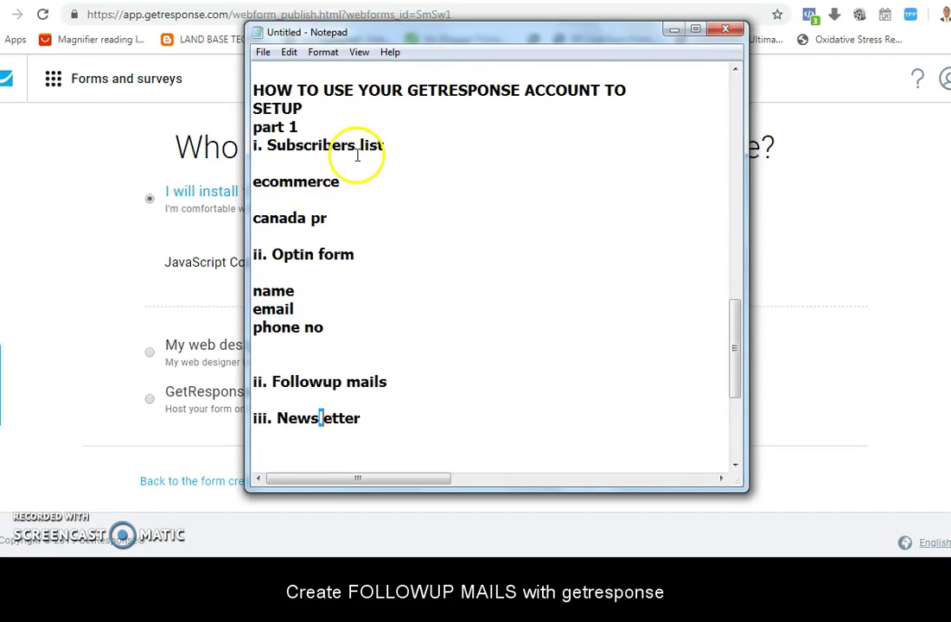
Step: Review the setup outline in the note, from the subscribers list and optin form to the followup mails and newsletter
click(362, 145)
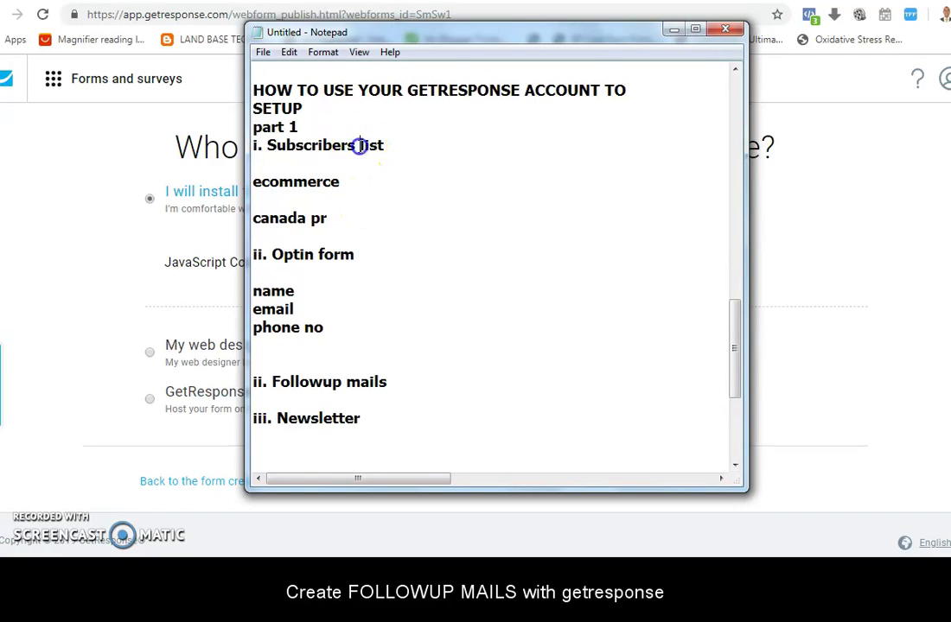
click(341, 255)
click(307, 419)
click(394, 383)
click(357, 383)
click(361, 418)
click(344, 428)
click(390, 381)
click(374, 422)
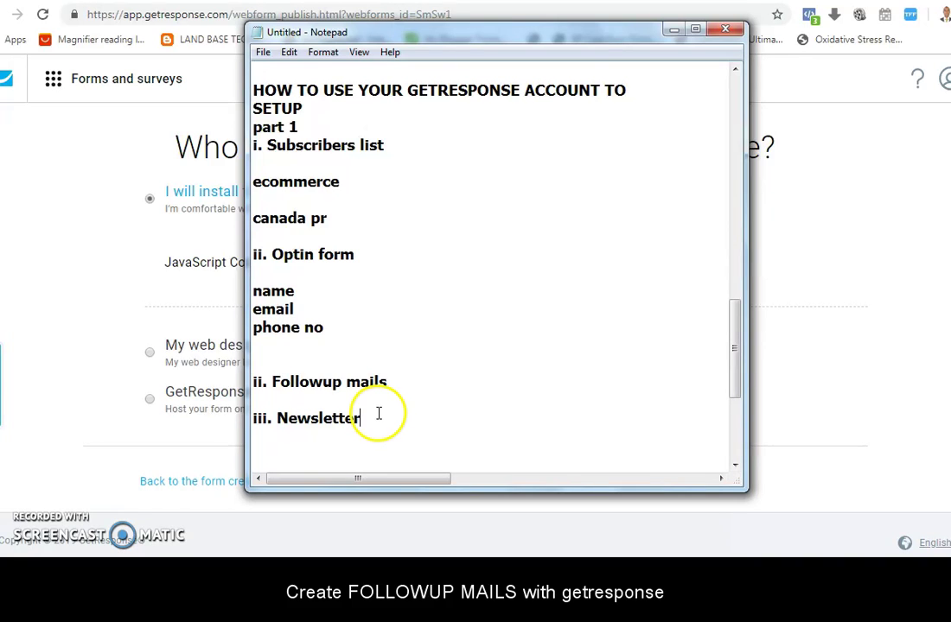
click(378, 386)
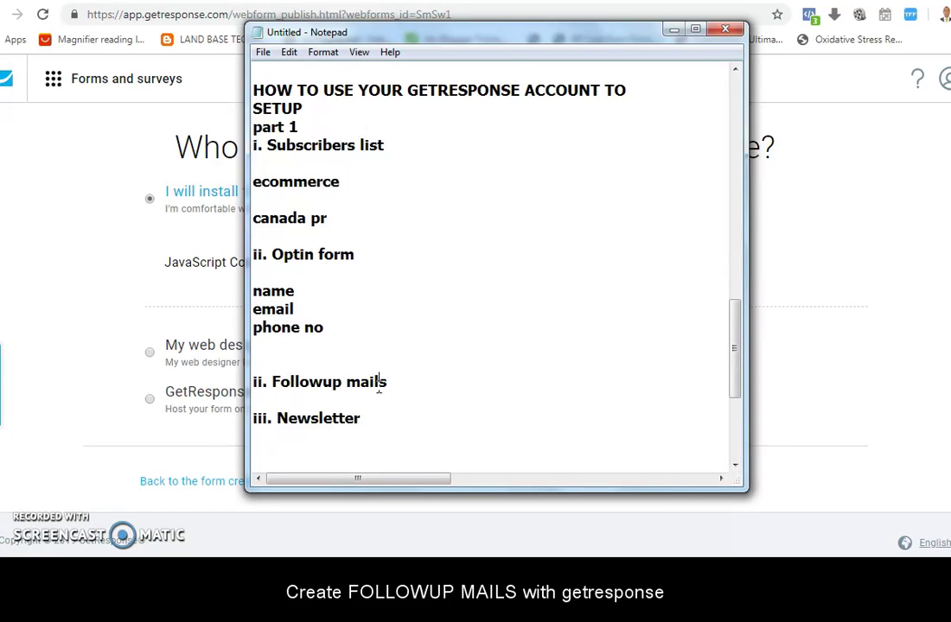
Step: Switch to GetResponse in the browser and start creating a new autoresponder
click(804, 375)
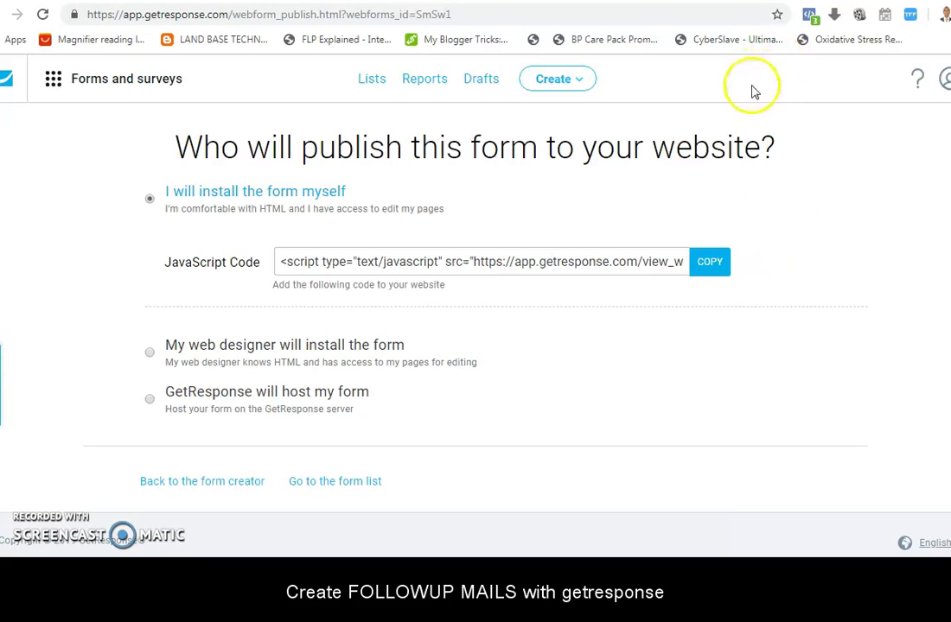
click(584, 82)
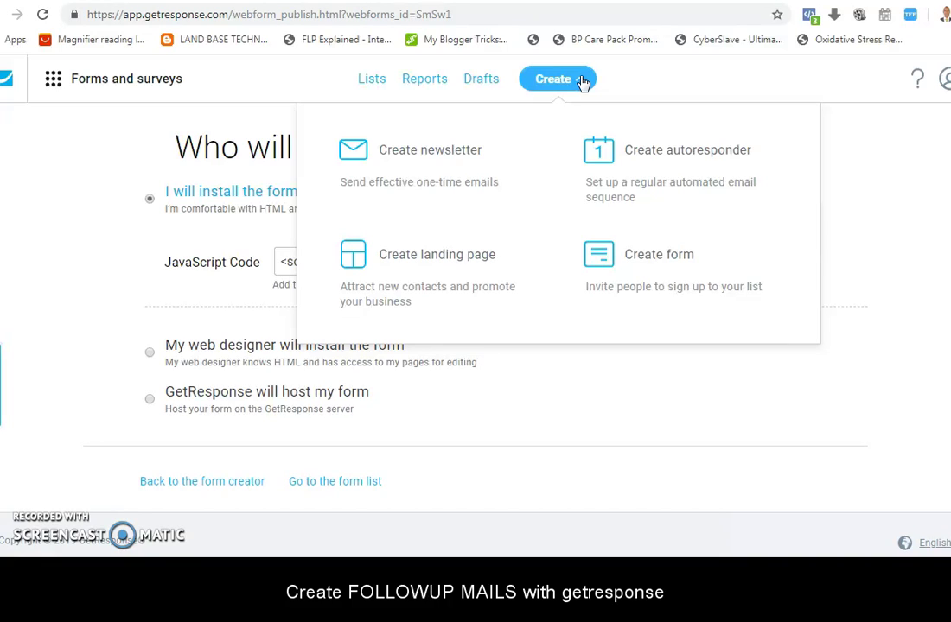
click(686, 157)
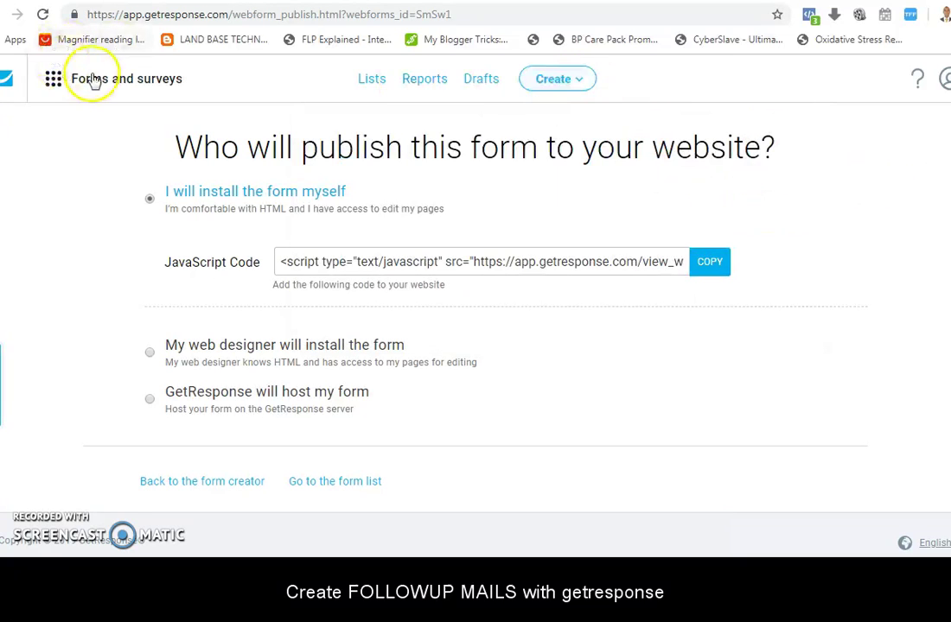
click(54, 85)
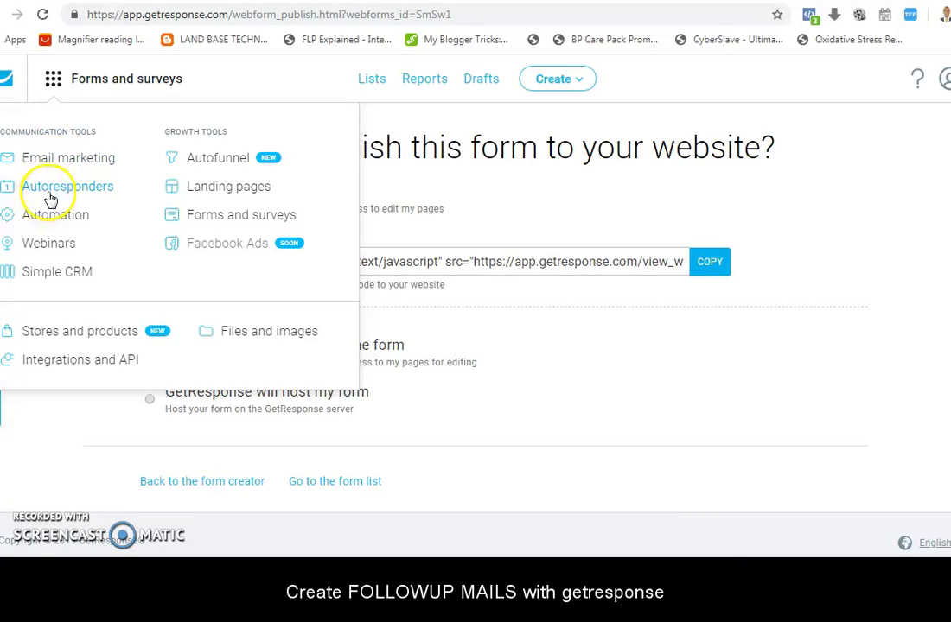
click(558, 86)
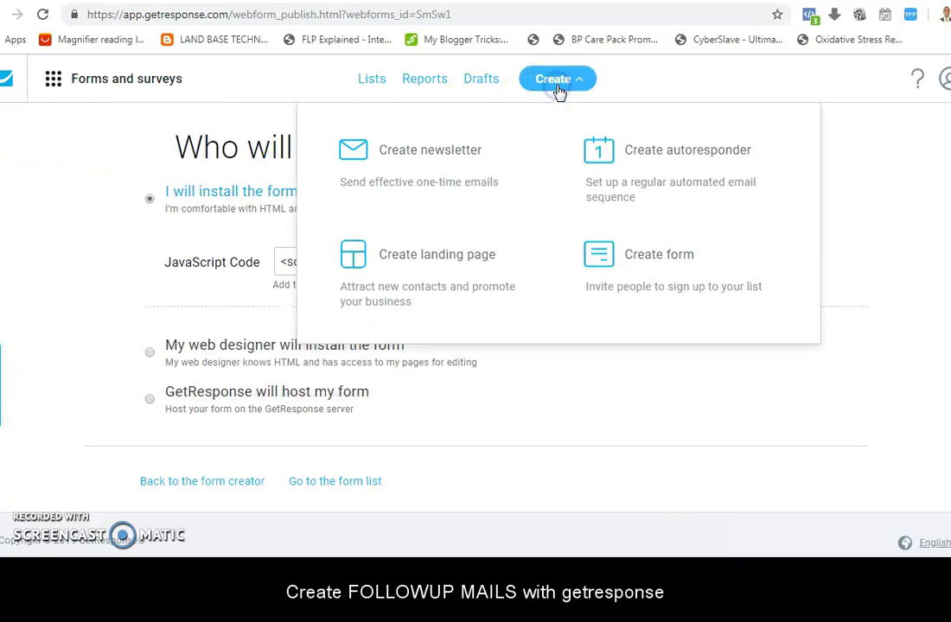
click(666, 169)
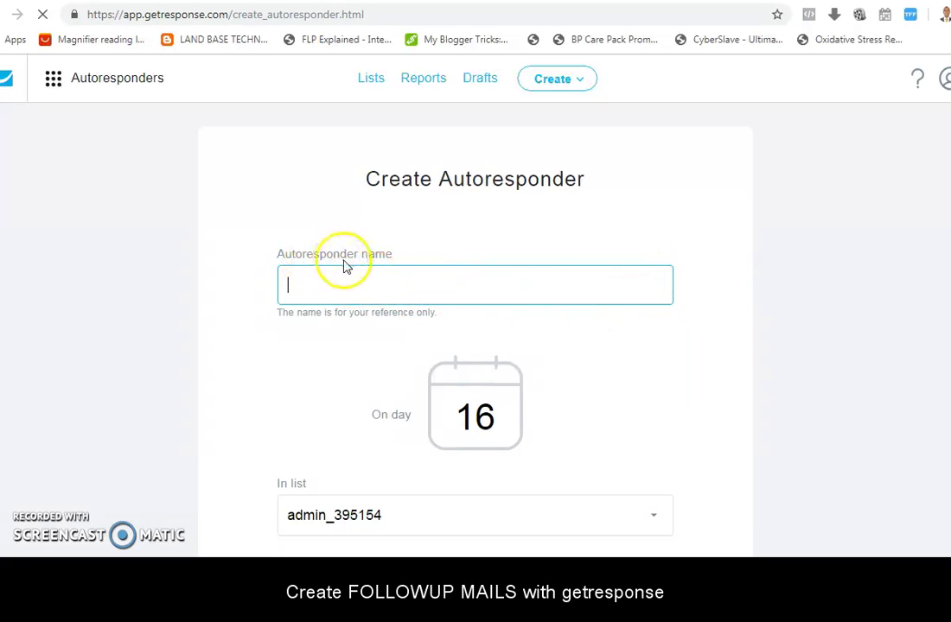
Step: Examine the autoresponder form's name, day, list and sending fields, including the lists available for selection
scroll(785, 264, down, 2)
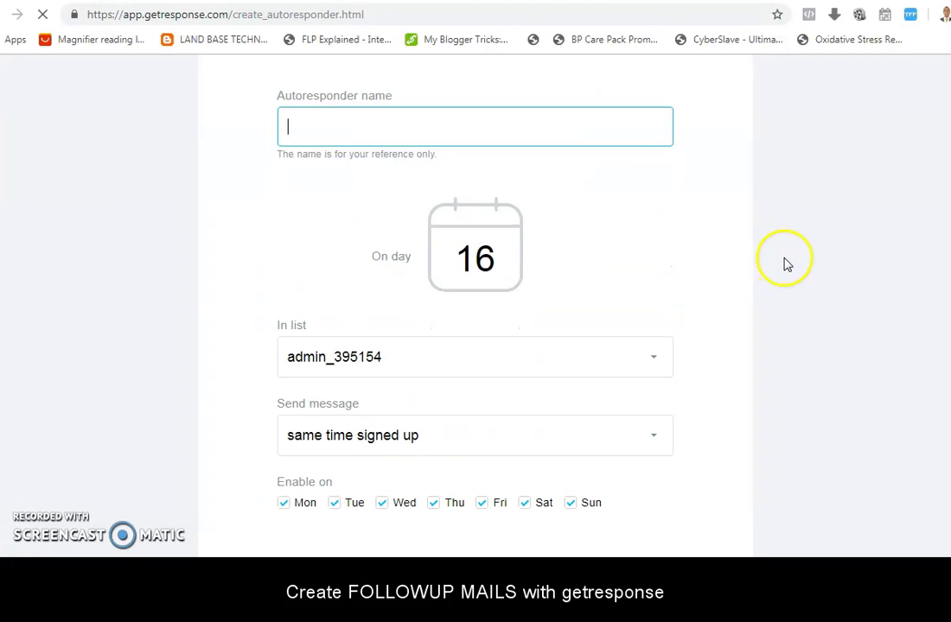
scroll(763, 262, up, 2)
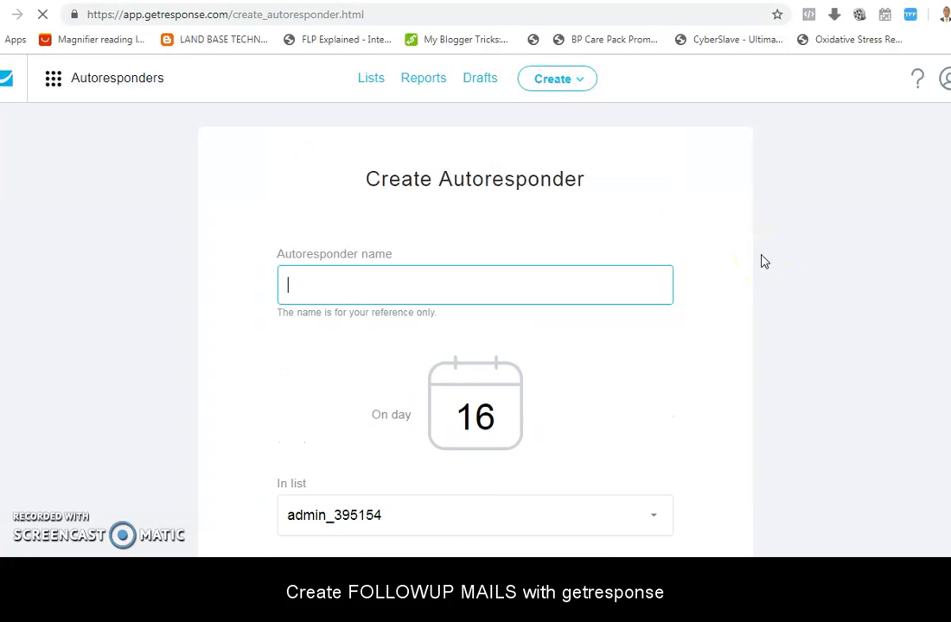
scroll(764, 261, down, 2)
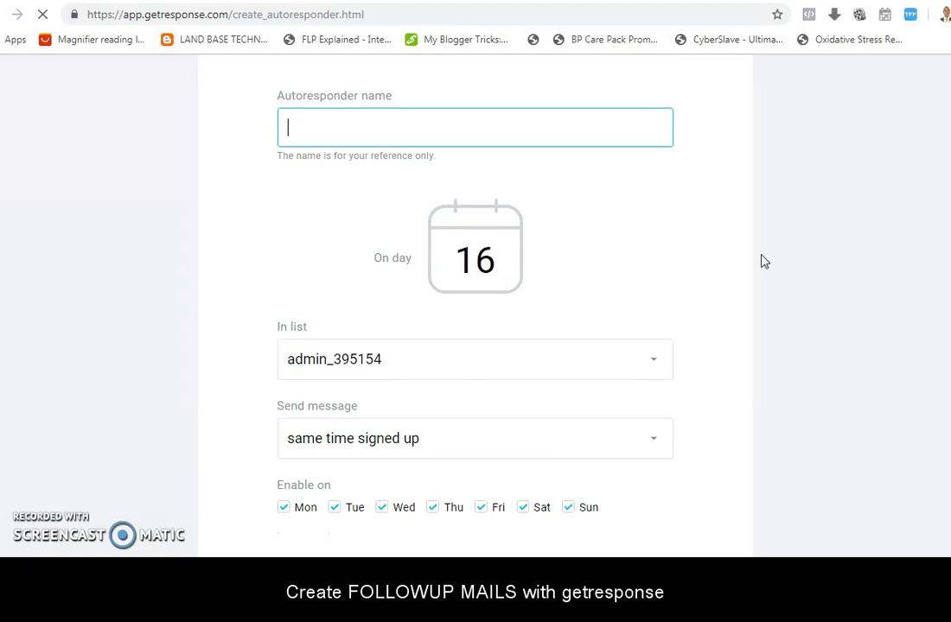
scroll(763, 261, up, 2)
scroll(764, 261, down, 2)
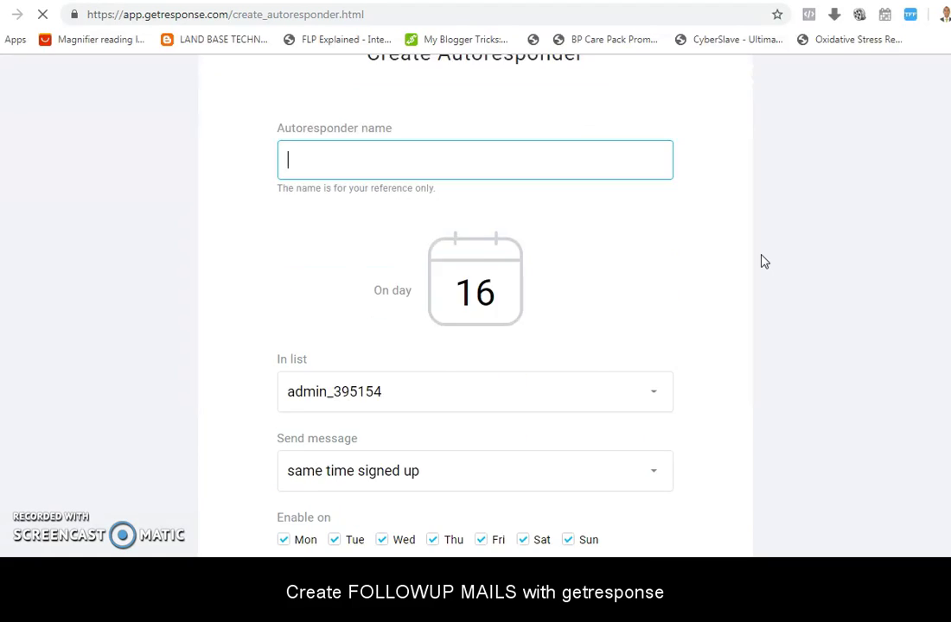
click(615, 325)
click(569, 359)
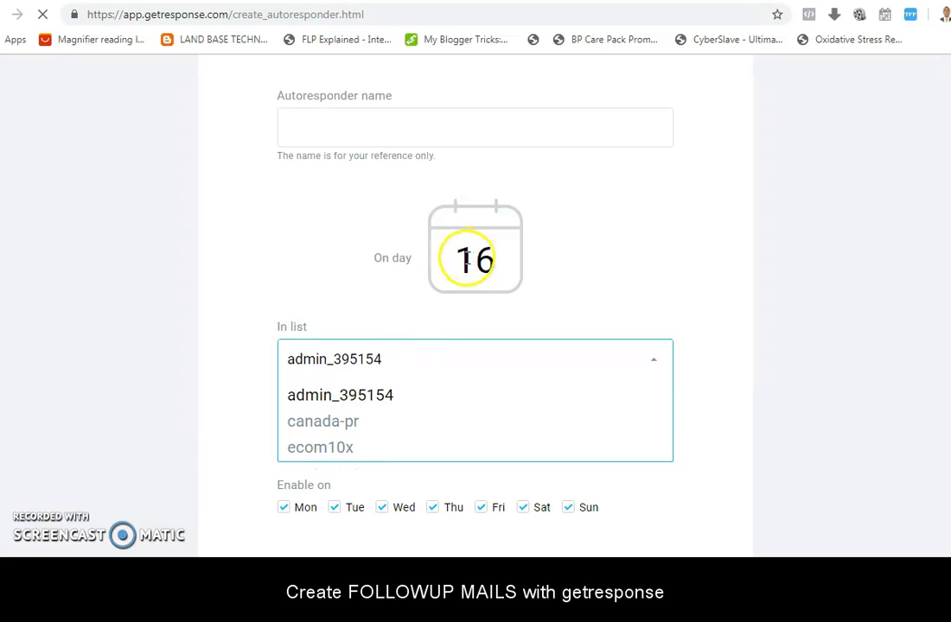
click(794, 270)
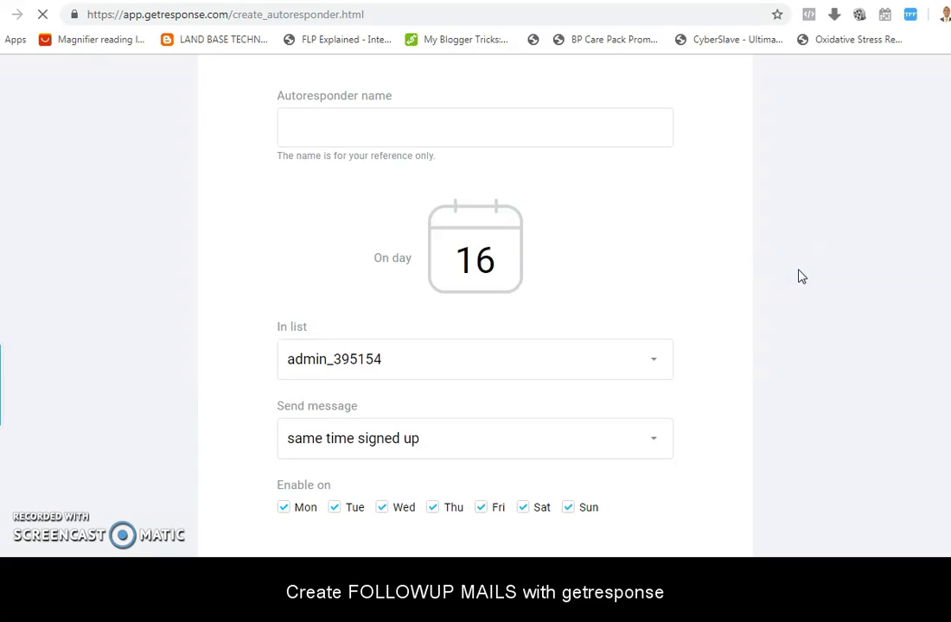
scroll(806, 303, up, 2)
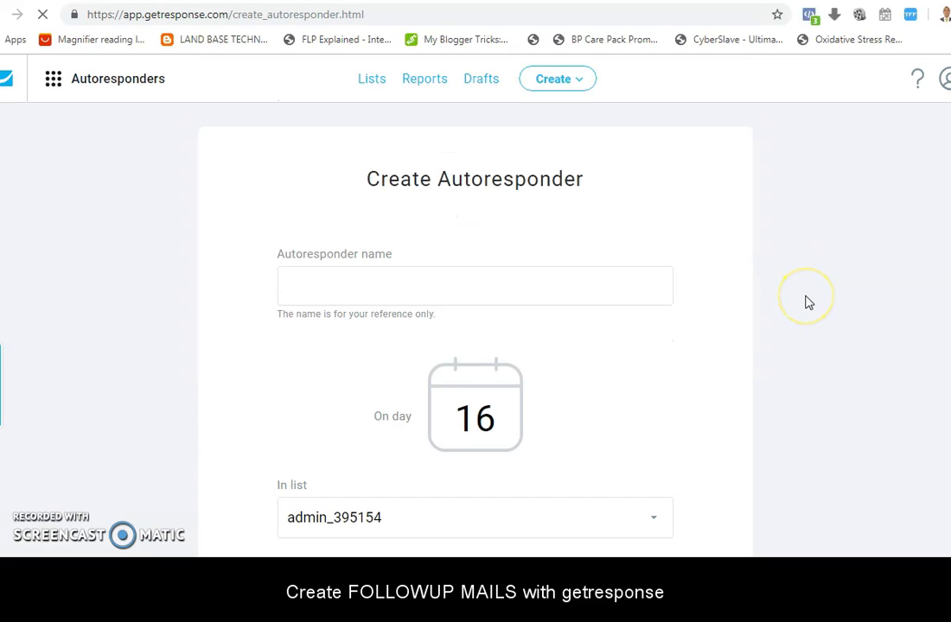
Step: Set the autoresponder to day 0 and name it canadapr
double_click(489, 420)
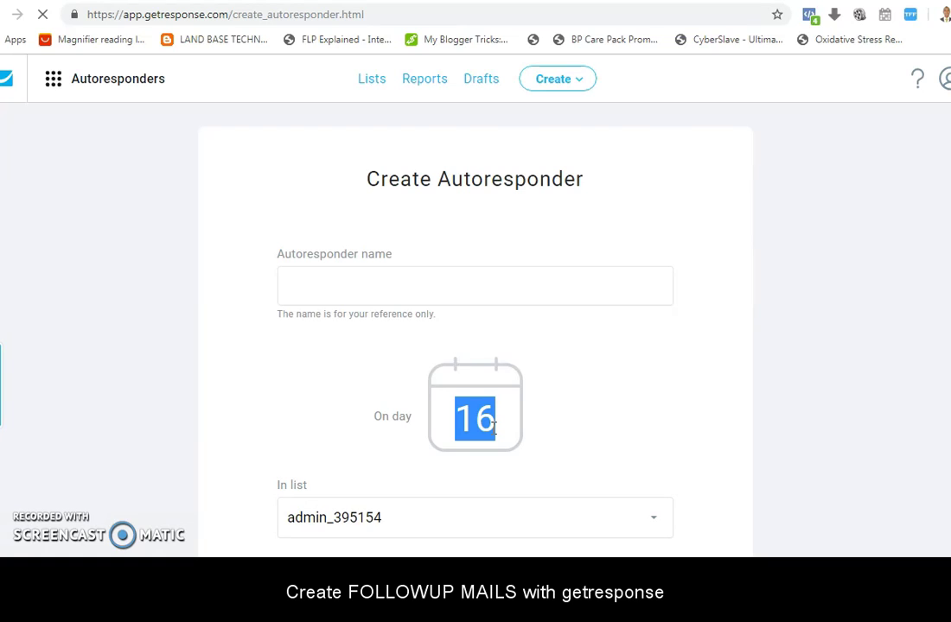
text(0)
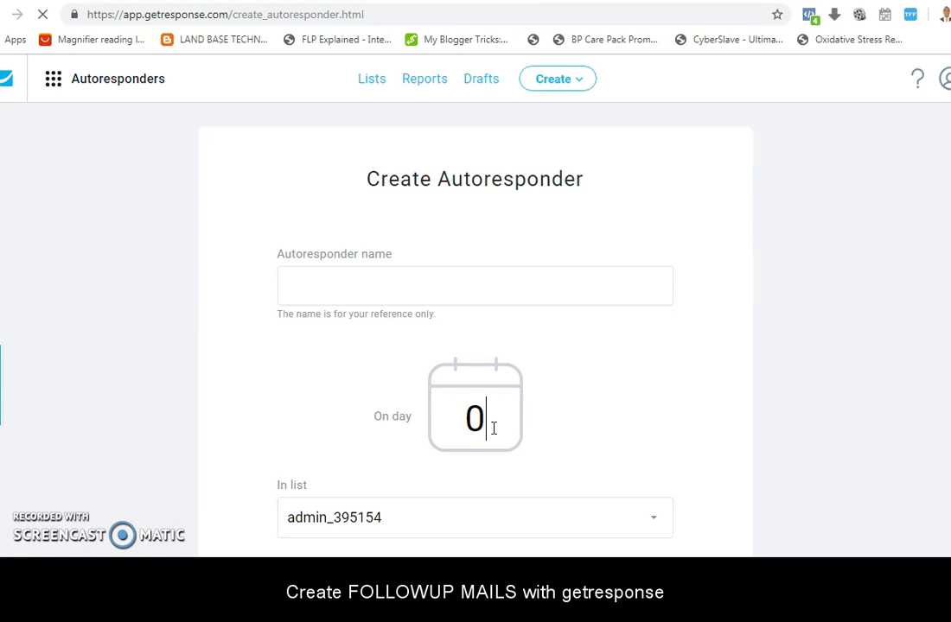
click(402, 280)
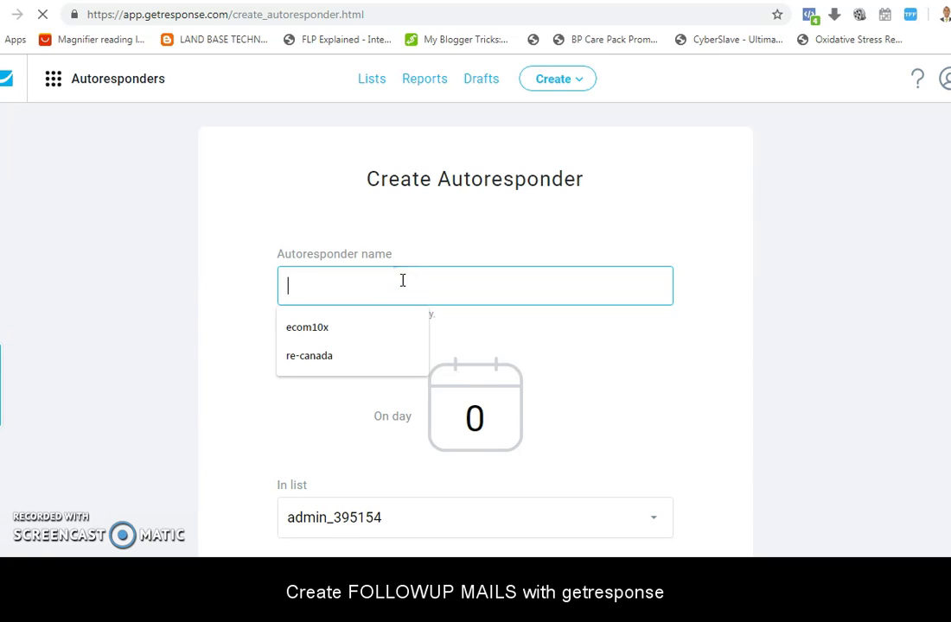
text(canadapr)
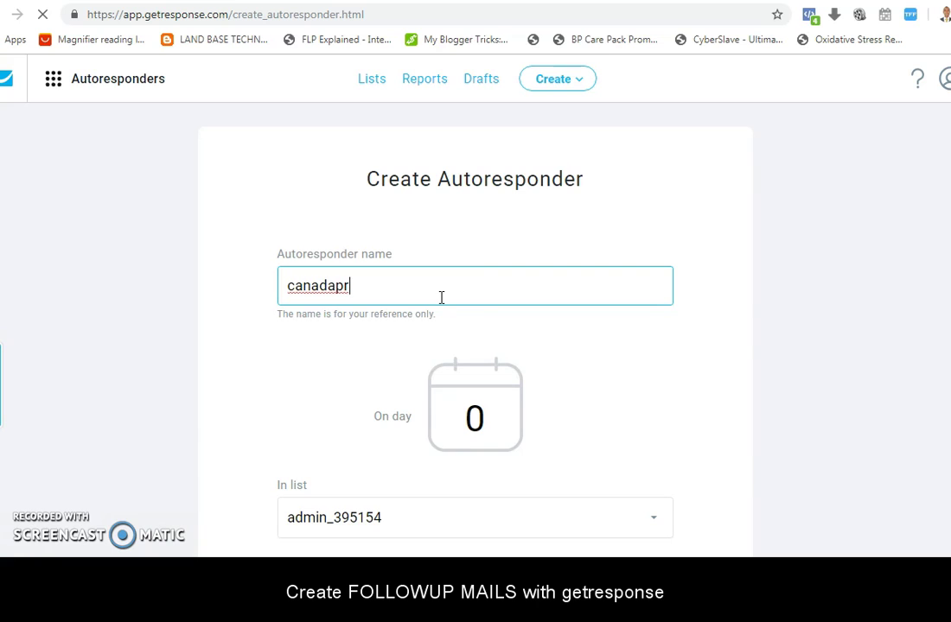
Step: Assign the autoresponder to the canada-pr list and set its message to send immediately
scroll(630, 352, down, 2)
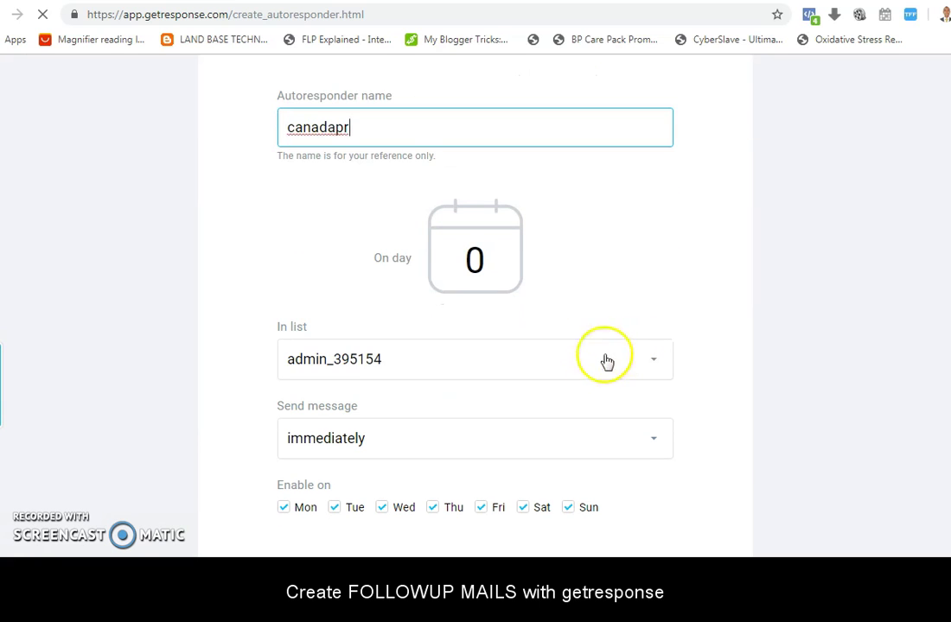
click(490, 374)
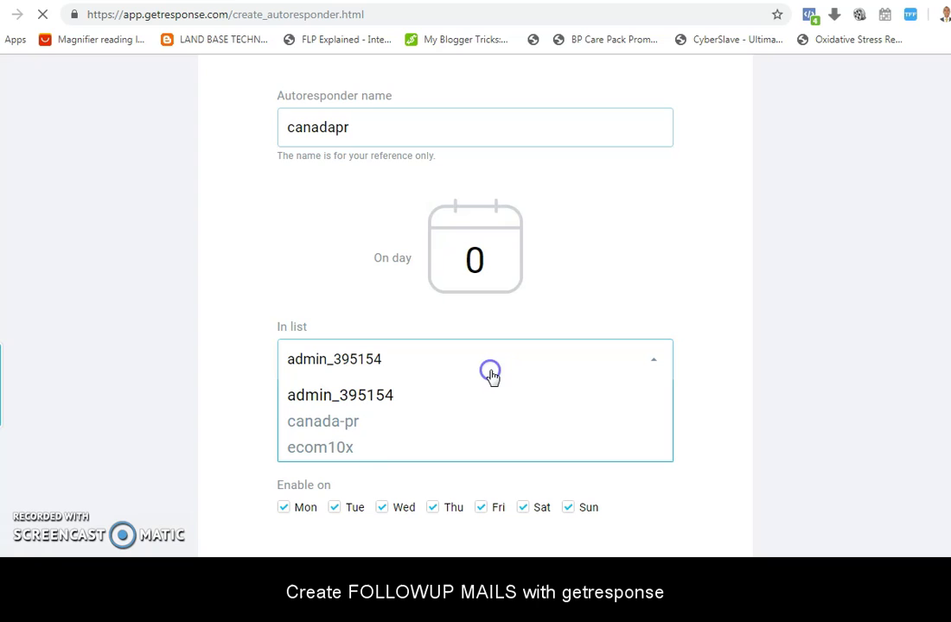
click(343, 423)
scroll(817, 368, down, 2)
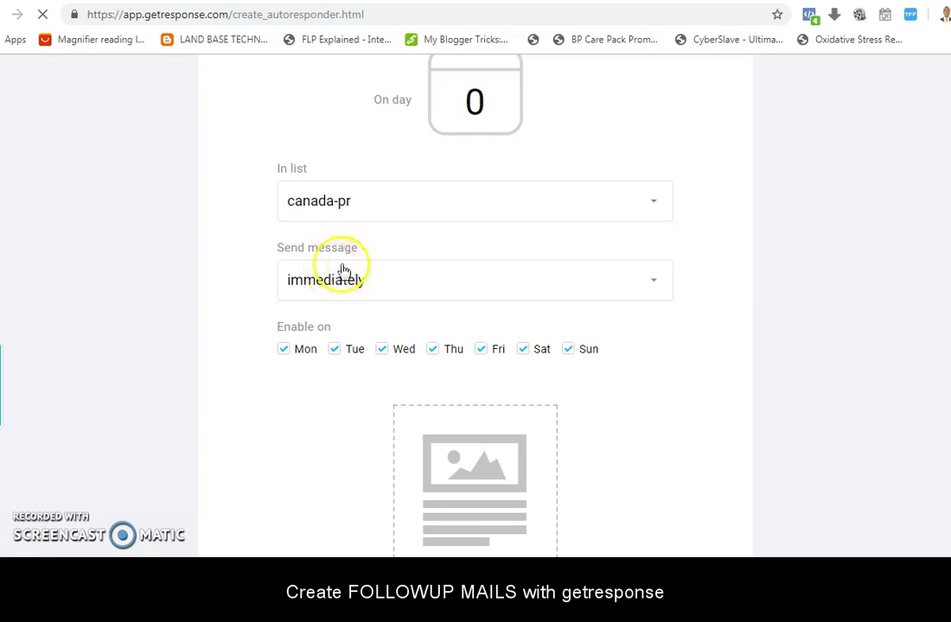
click(407, 291)
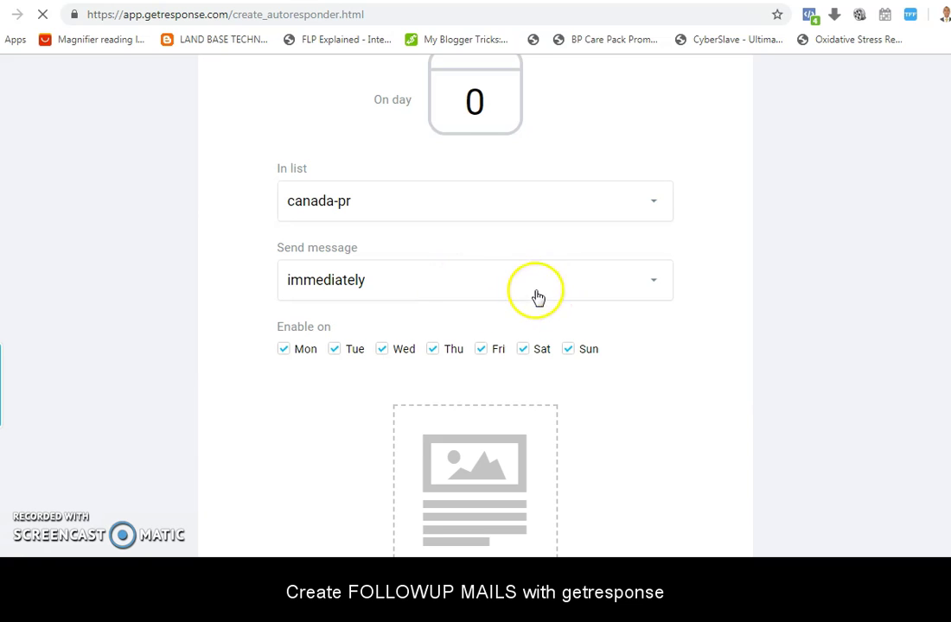
click(402, 282)
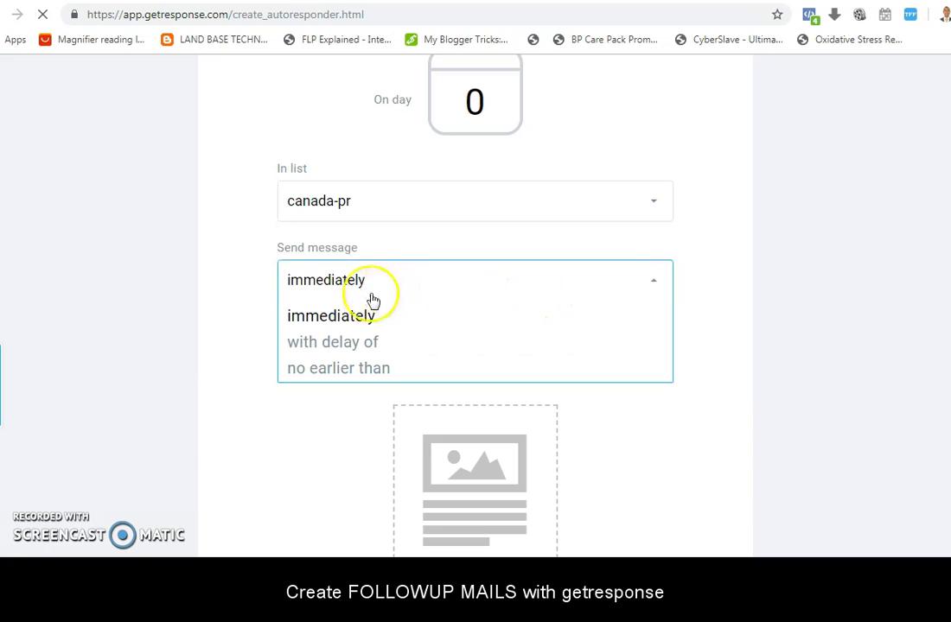
click(363, 320)
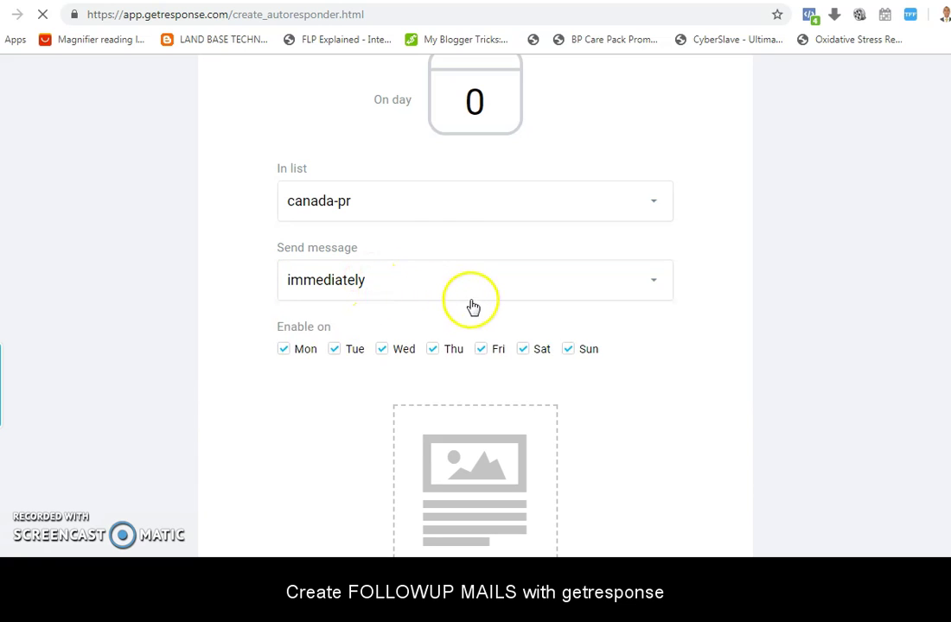
scroll(775, 316, up, 2)
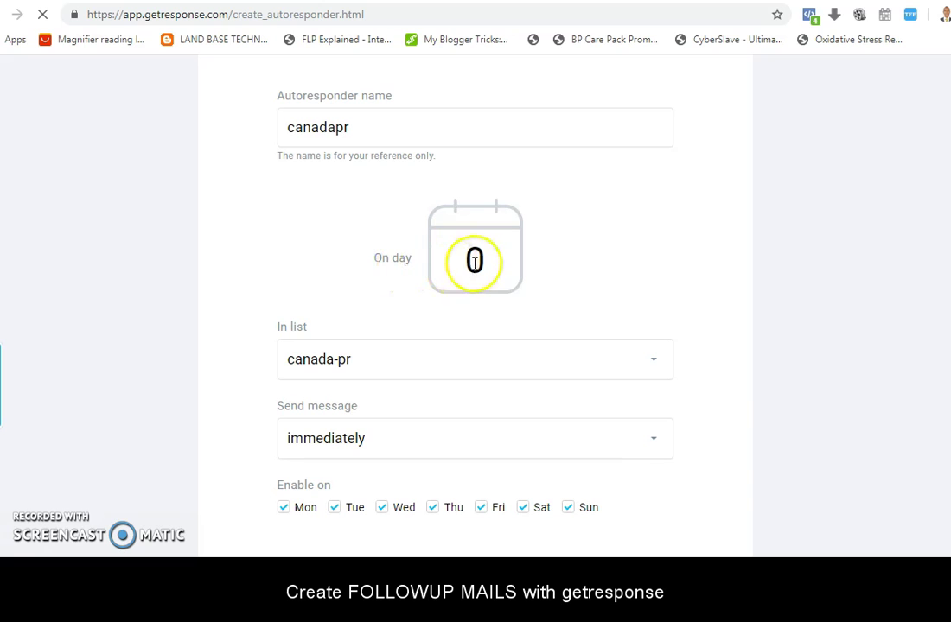
click(501, 274)
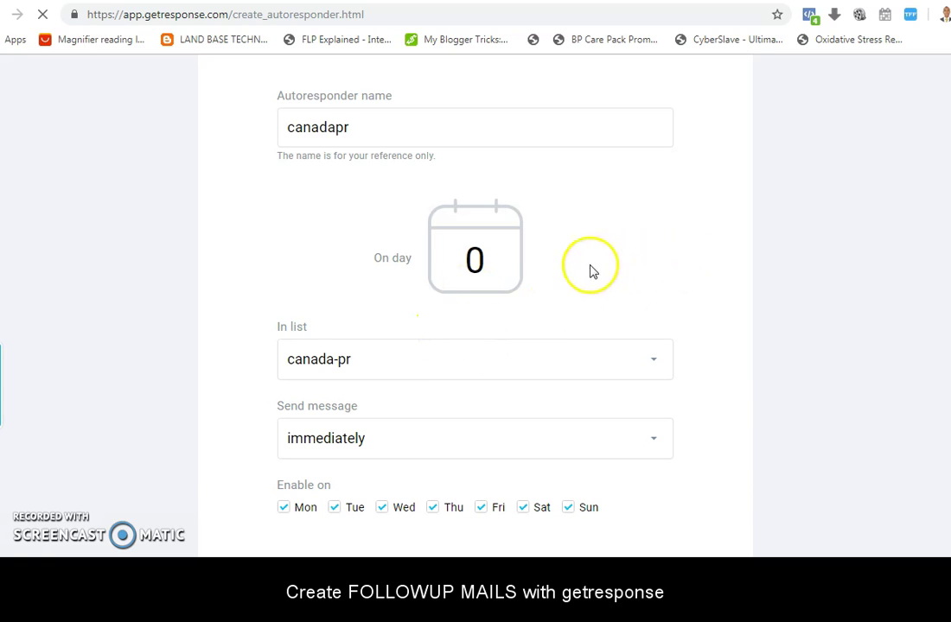
click(490, 264)
Step: Try the delayed sending option with its hours choices, and return the message to immediate sending
scroll(828, 326, down, 2)
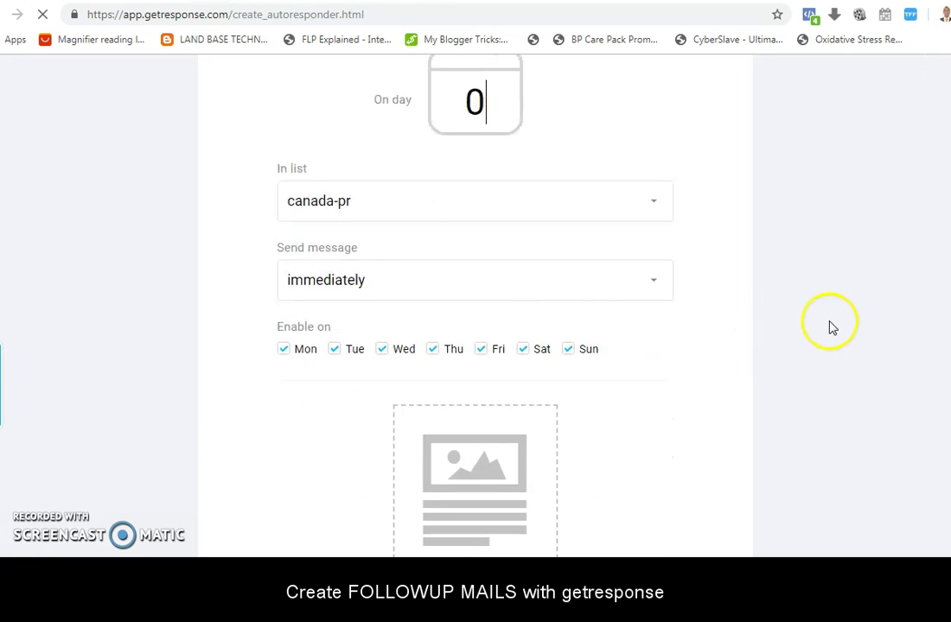
click(327, 282)
click(325, 343)
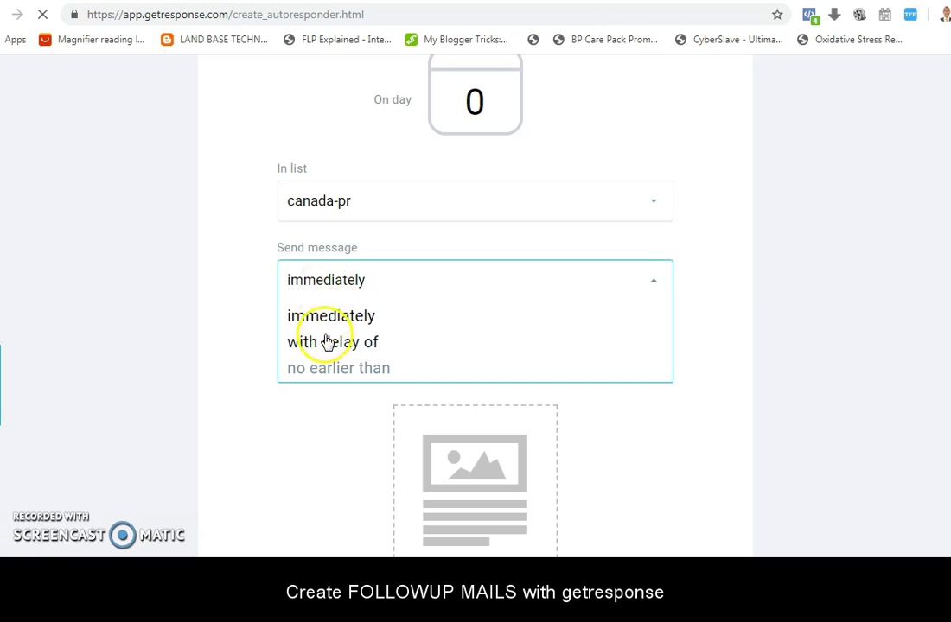
click(328, 359)
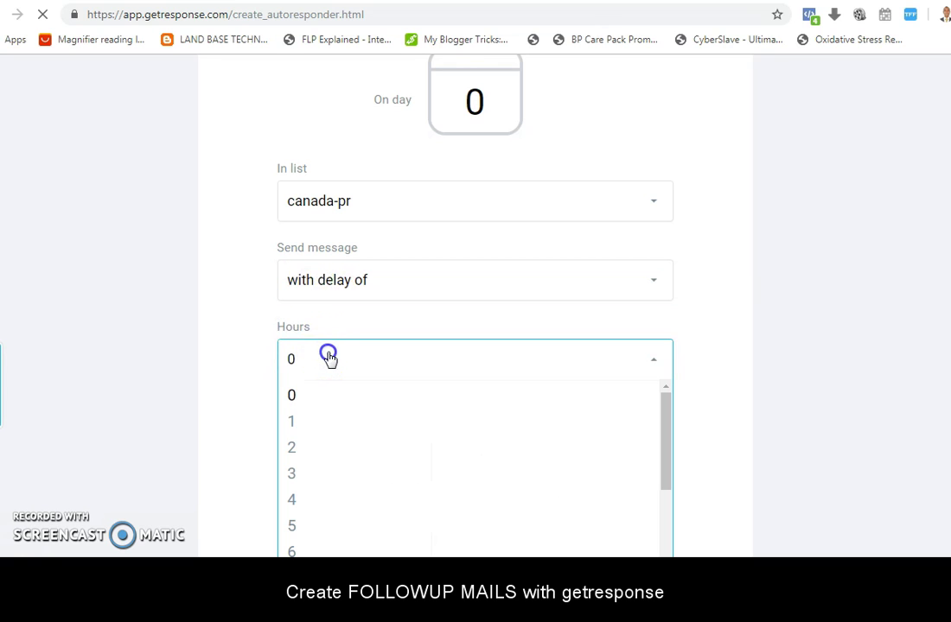
click(399, 277)
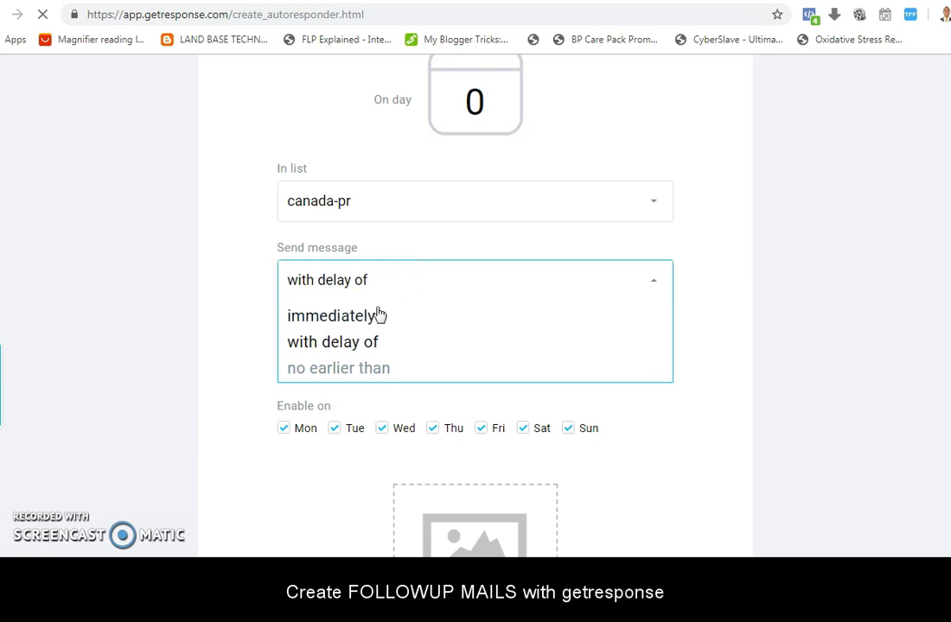
click(356, 314)
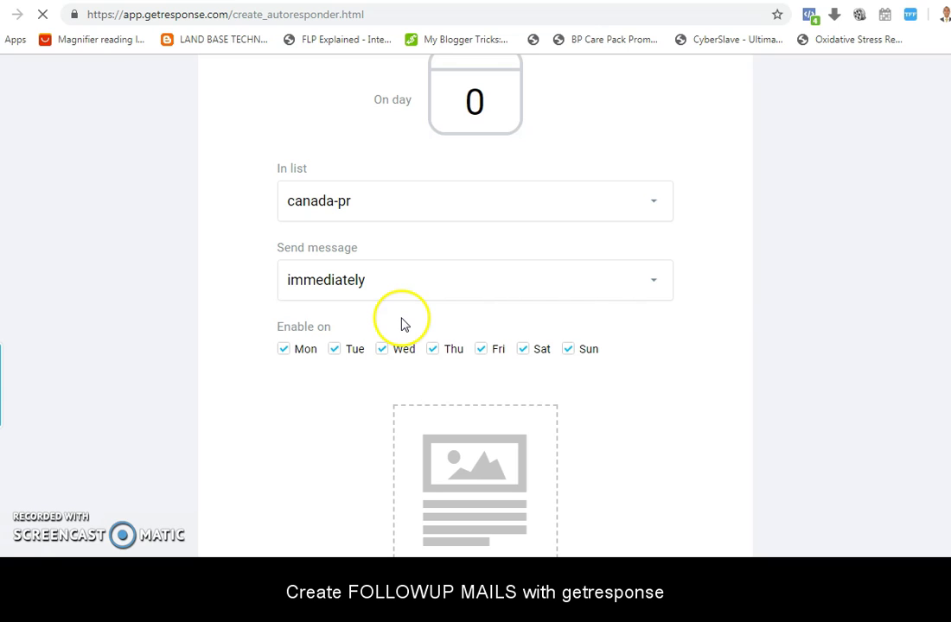
Step: Start creating a new email as the message for the canadapr autoresponder
scroll(795, 307, down, 2)
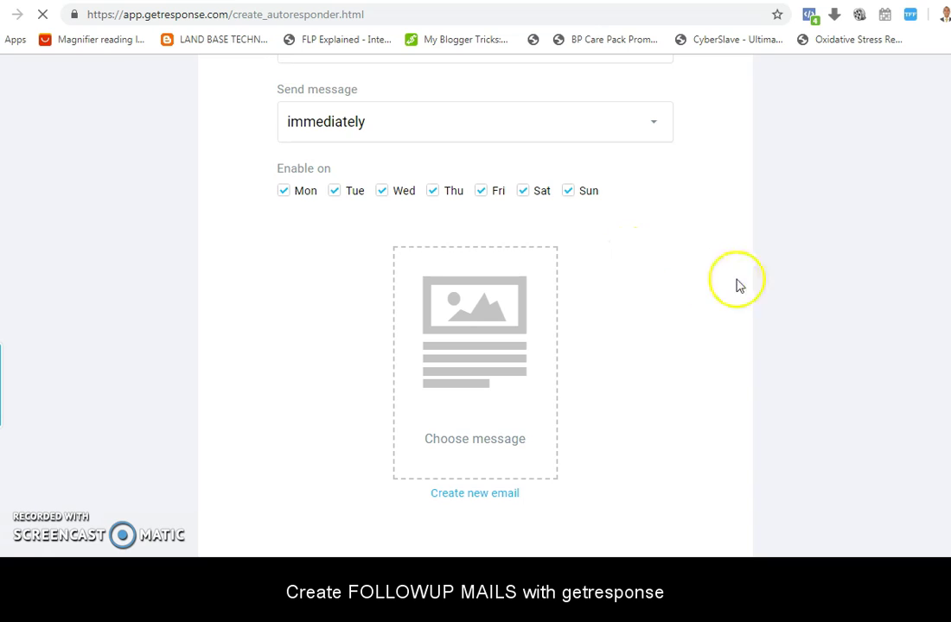
scroll(737, 282, down, 2)
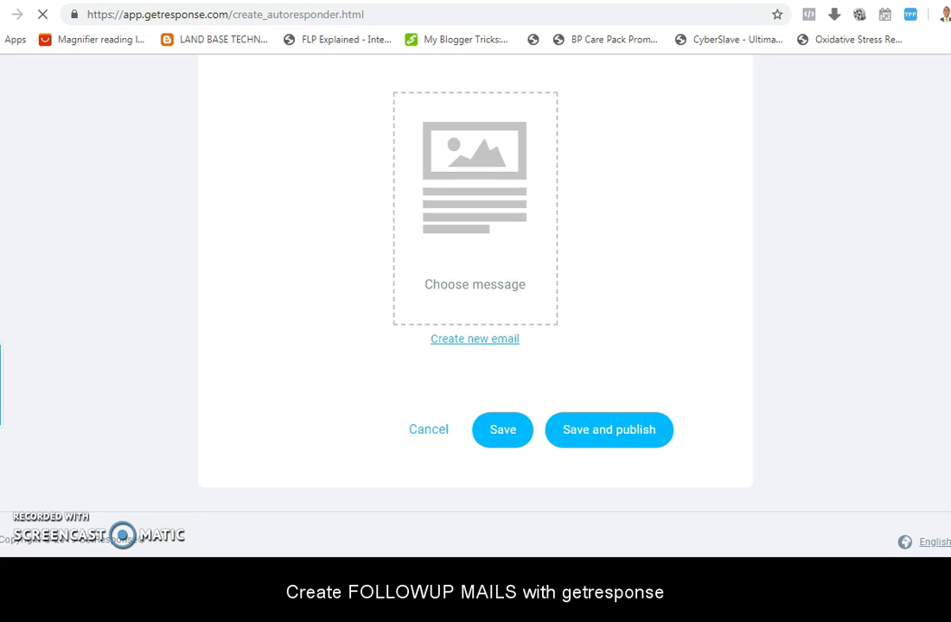
Step: Switch to the Notepad notes and copy the heading "HOW TO SETUP GETRESPONSE ACCOUNT IN 5-MINUTES & RECEIVE $30 GIFT"
mouse_move(389, 573)
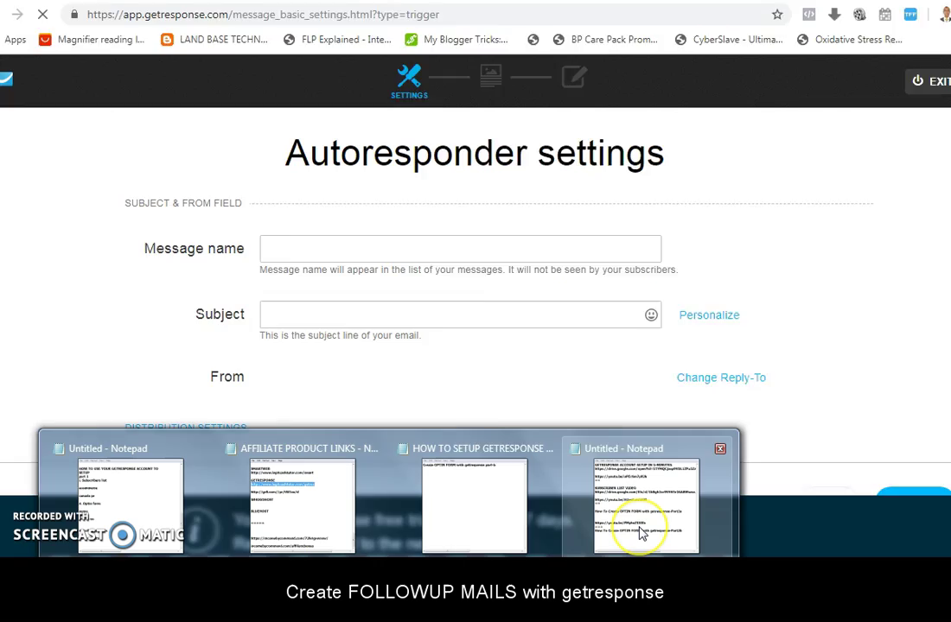
mouse_move(641, 535)
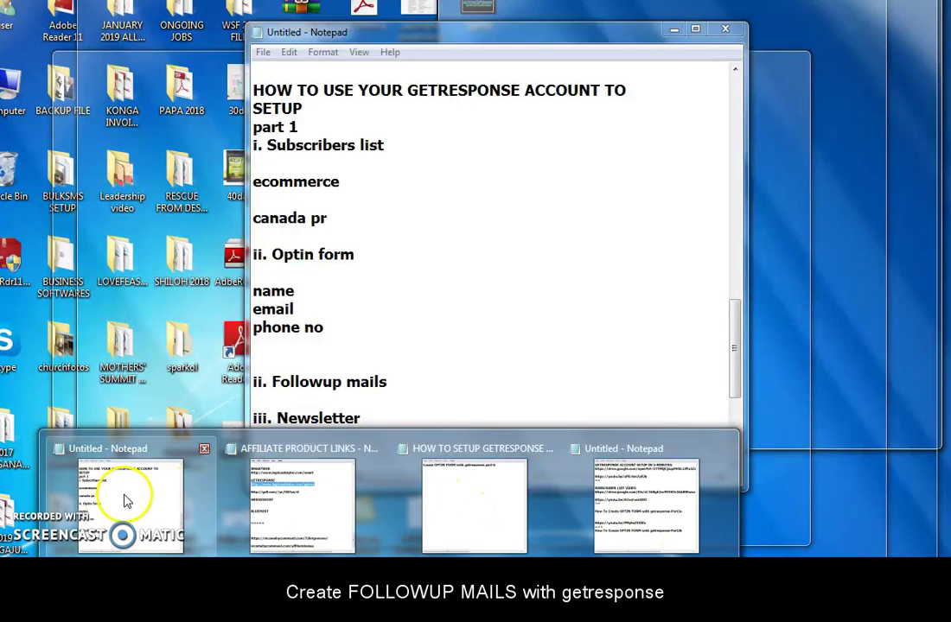
click(123, 499)
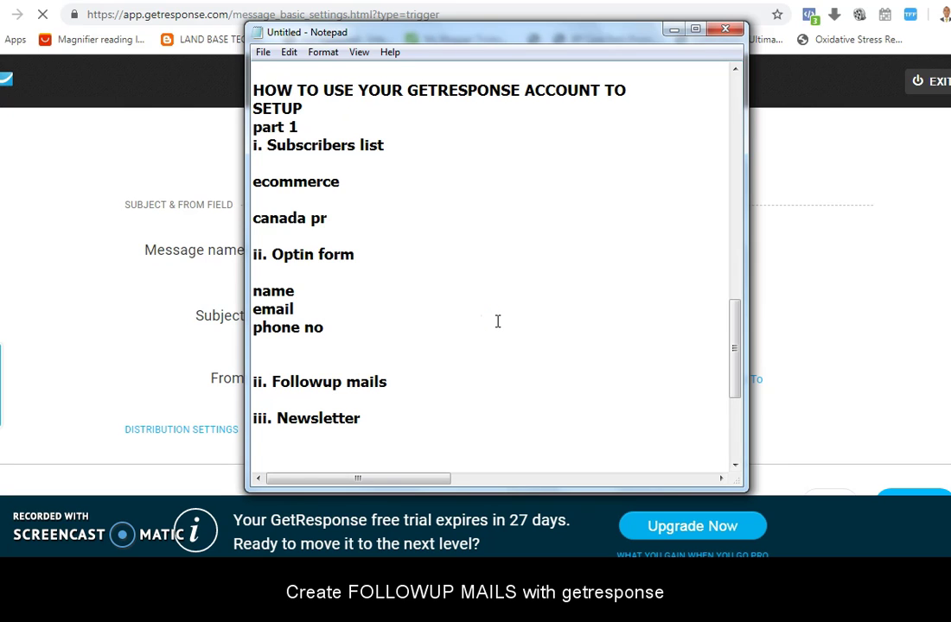
scroll(629, 116, up, 11)
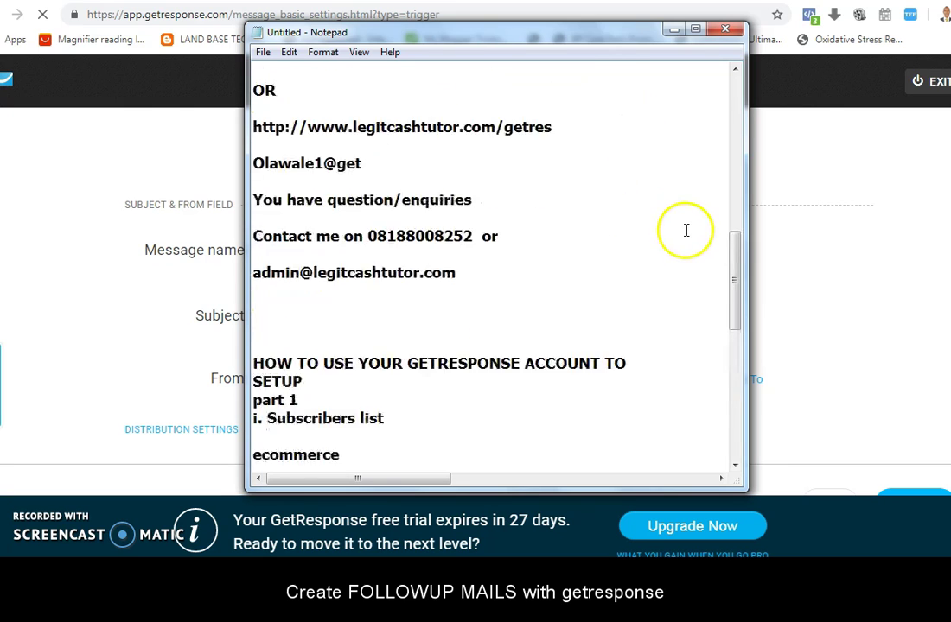
scroll(397, 121, up, 2)
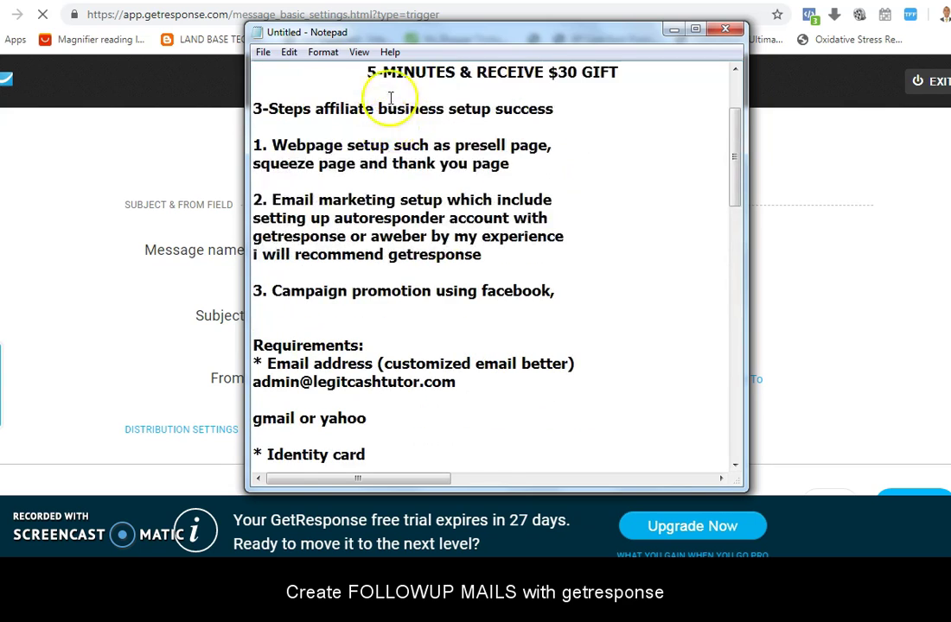
scroll(388, 89, up, 3)
drag(309, 173, 560, 283)
scroll(560, 257, up, 6)
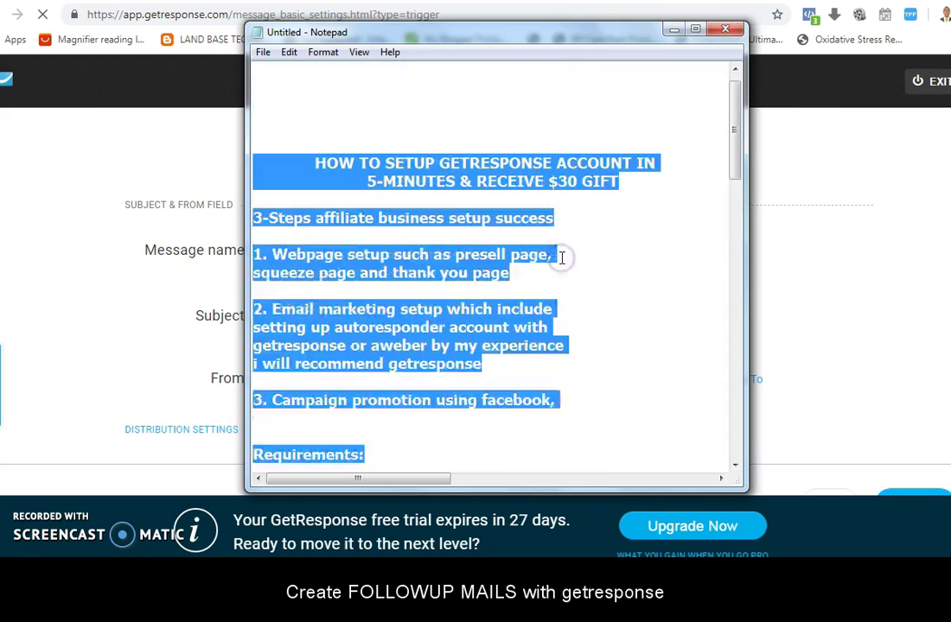
click(561, 257)
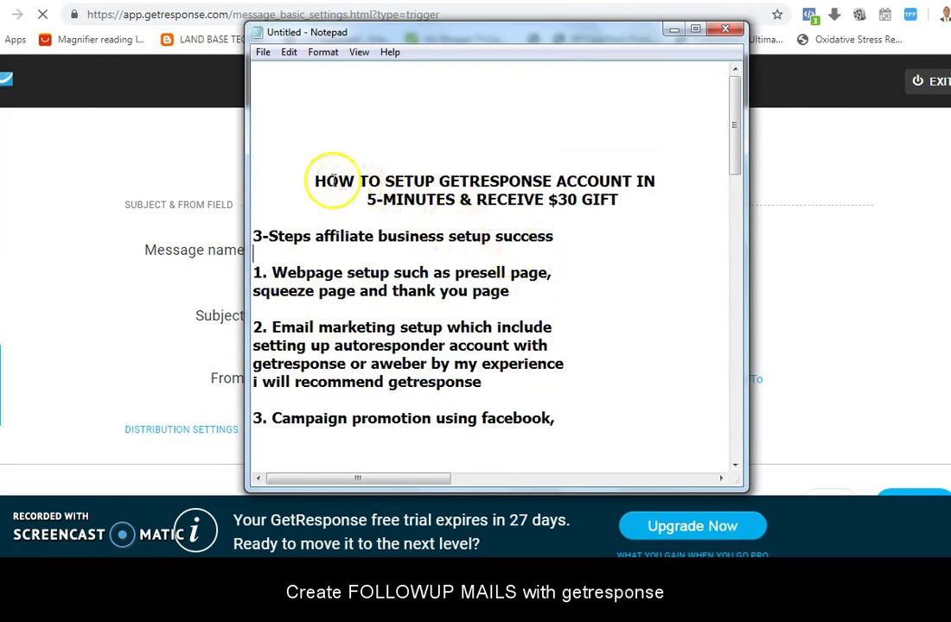
drag(314, 181, 621, 194)
right_click(625, 198)
click(664, 250)
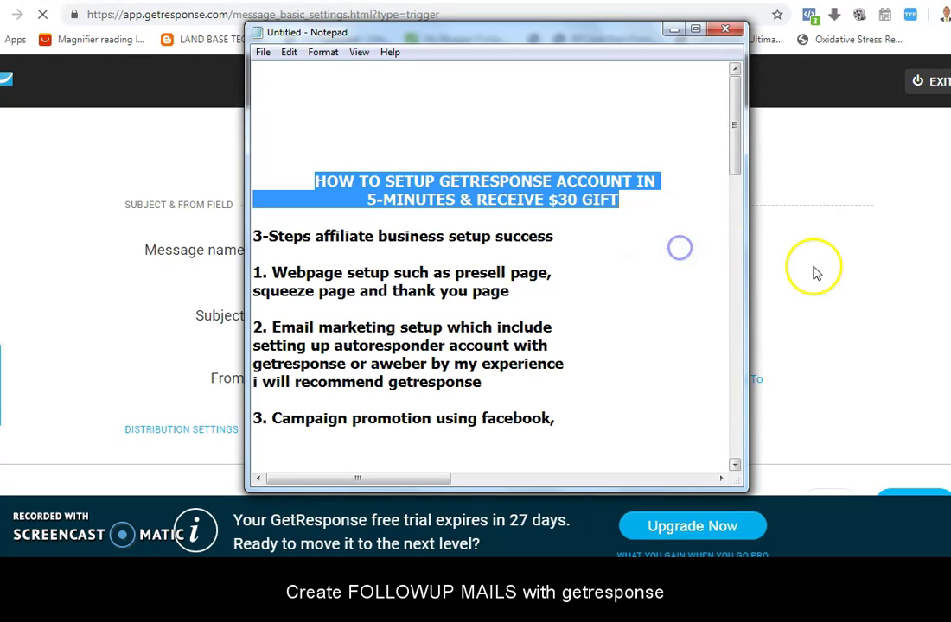
click(826, 258)
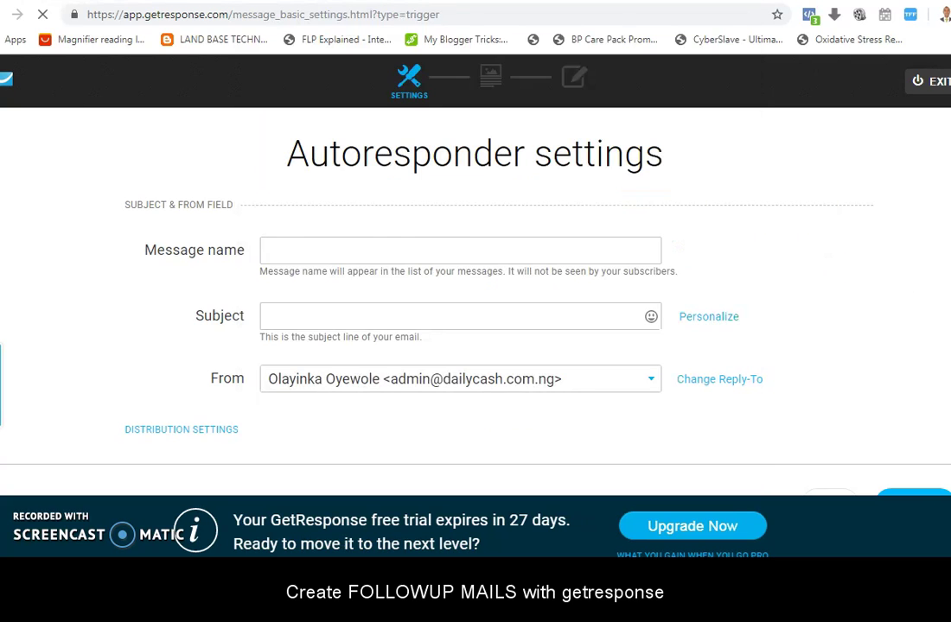
Step: Set the message name to "canada pr" in the autoresponder settings
click(276, 255)
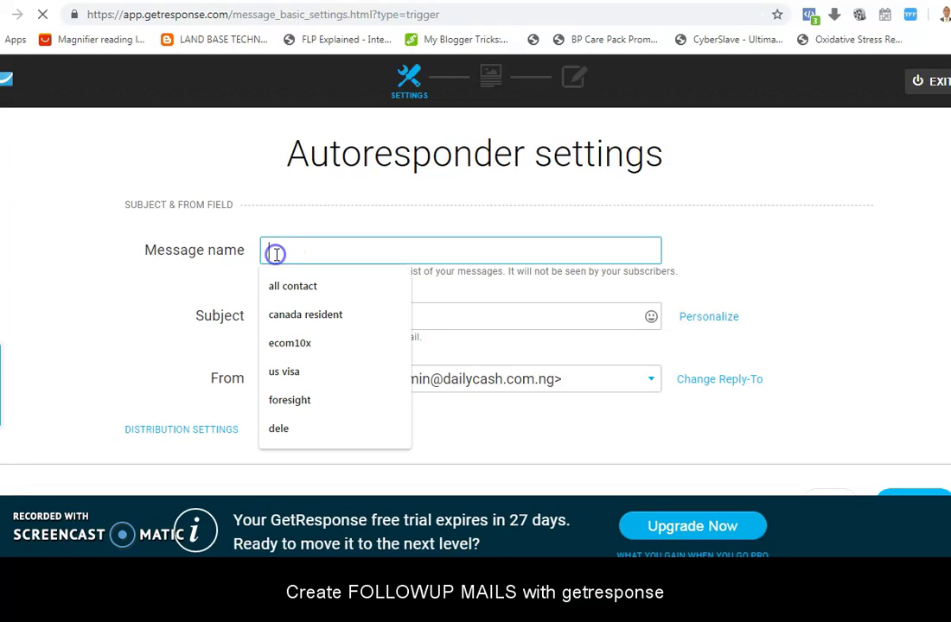
text(canad)
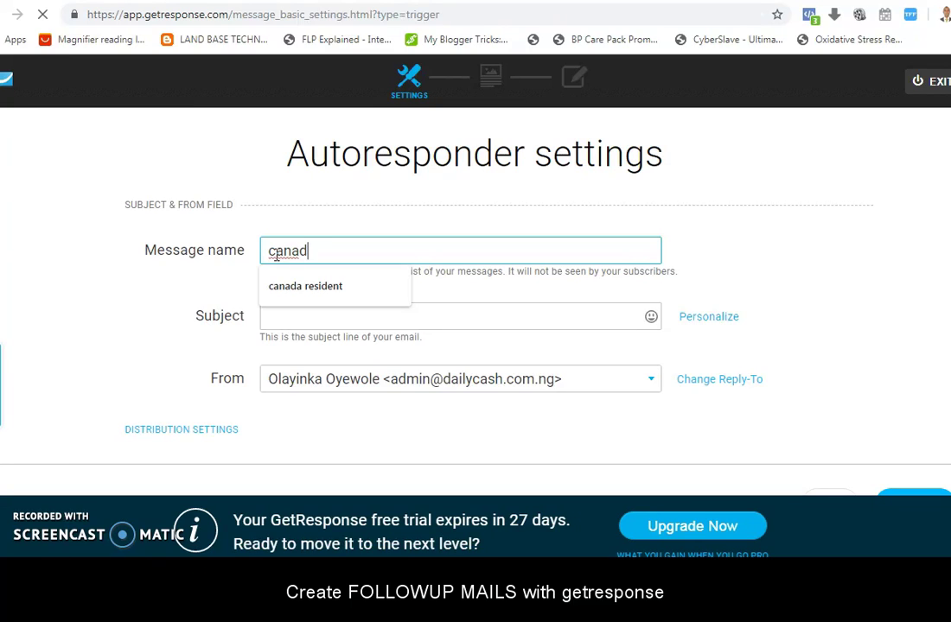
text(a pr)
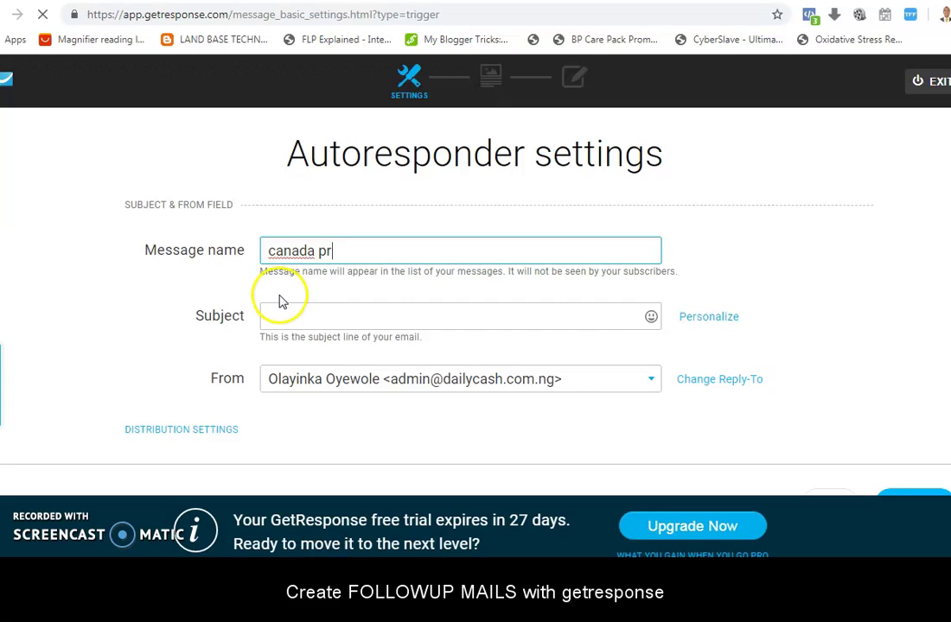
Step: Try the heading copied from the notes as the email's subject line, and clear the subject again
click(303, 316)
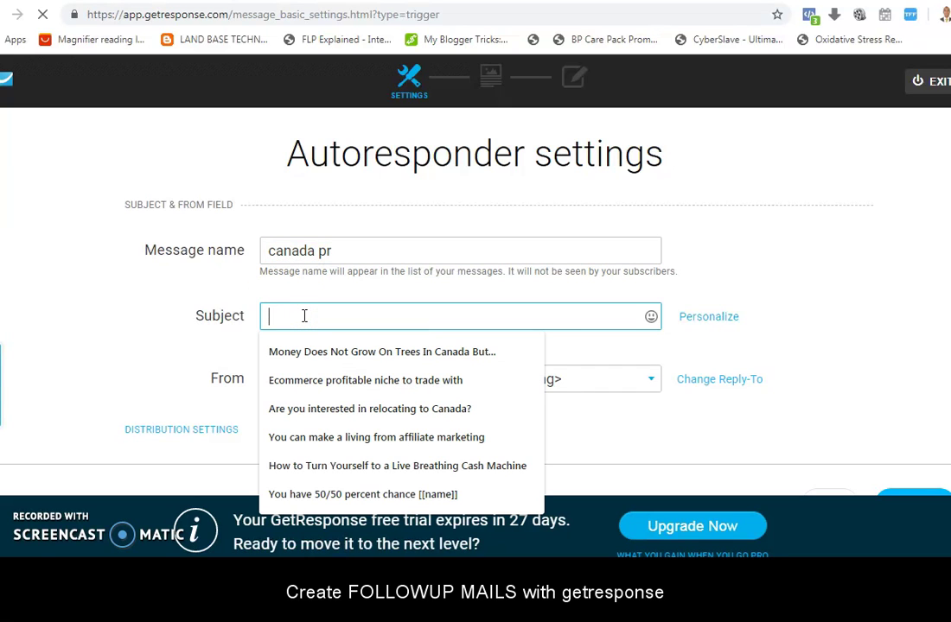
key(ctrl+v)
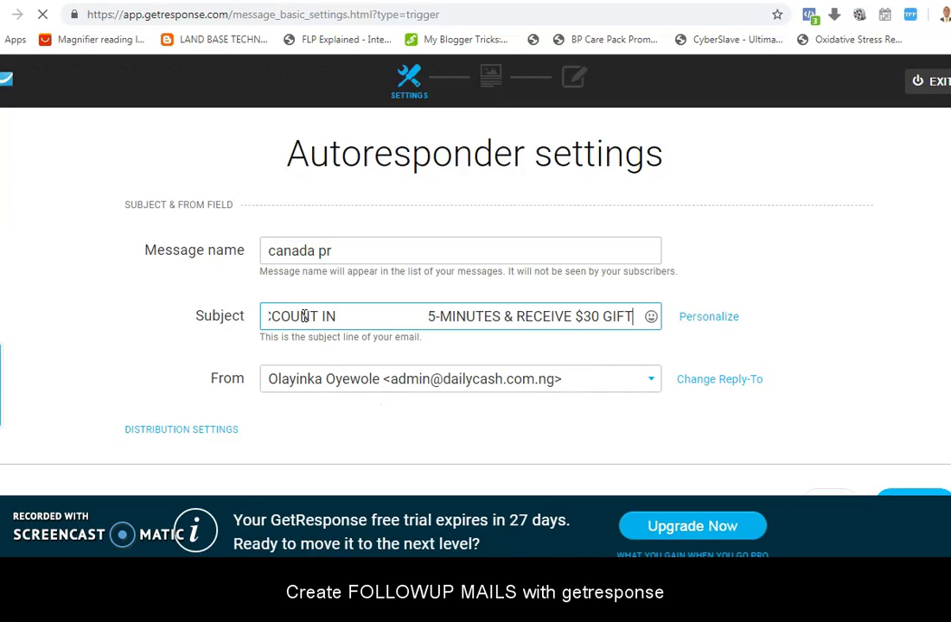
key(ctrl+a)
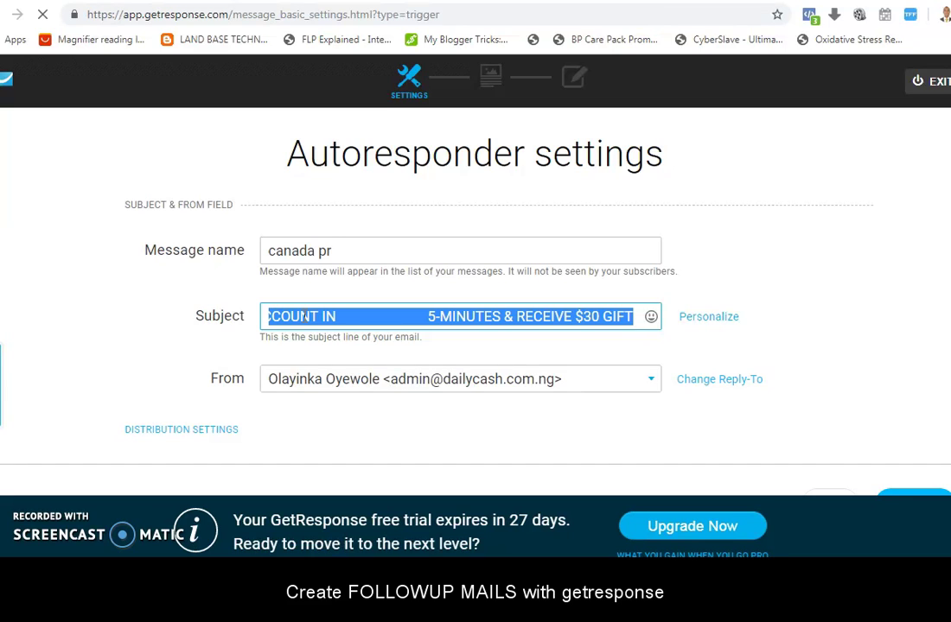
key(BackSpace)
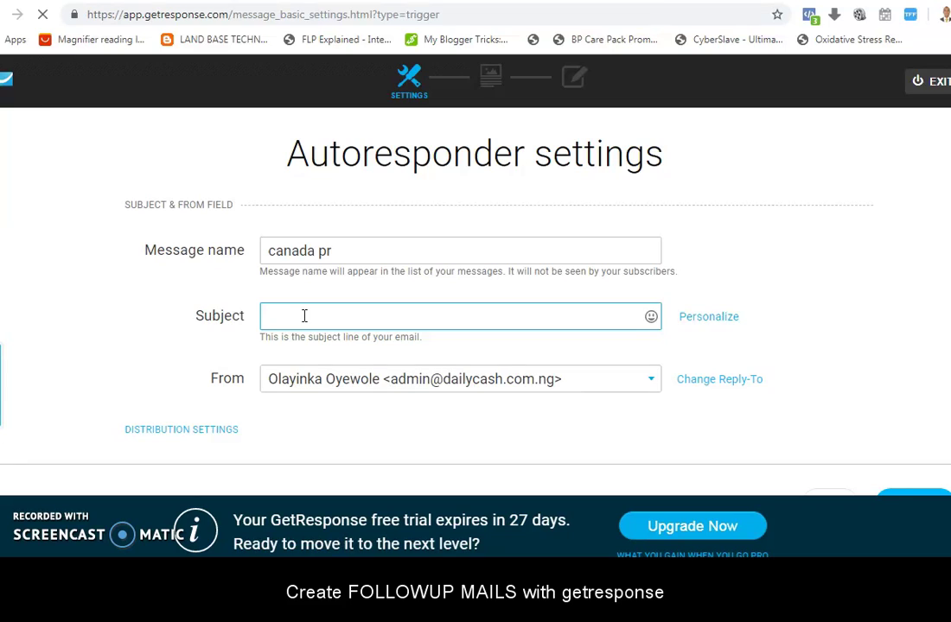
Step: Enter "welcome to canada relocation secret" as the email's subject line
click(279, 304)
text(welcome)
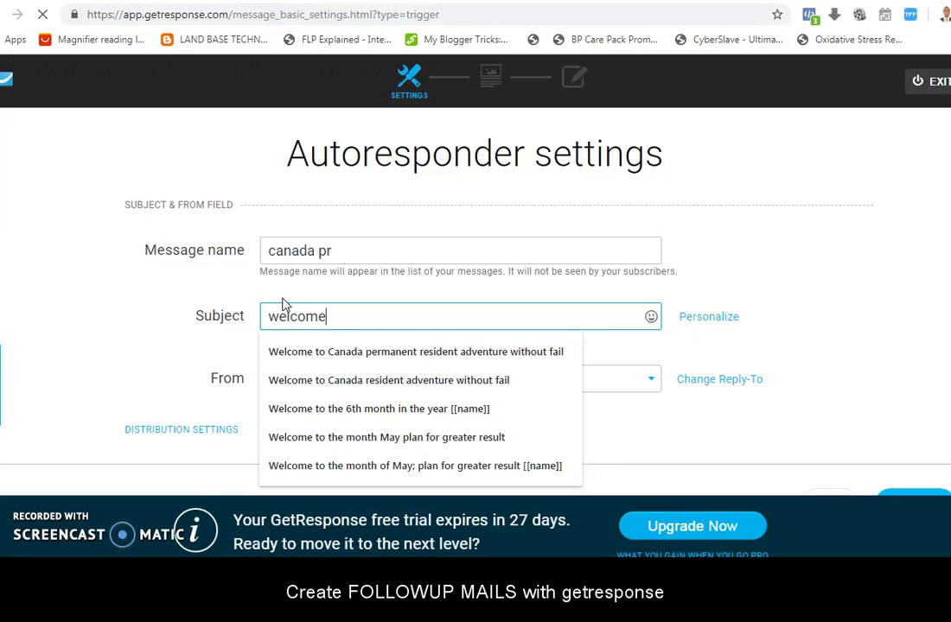
text( to canada)
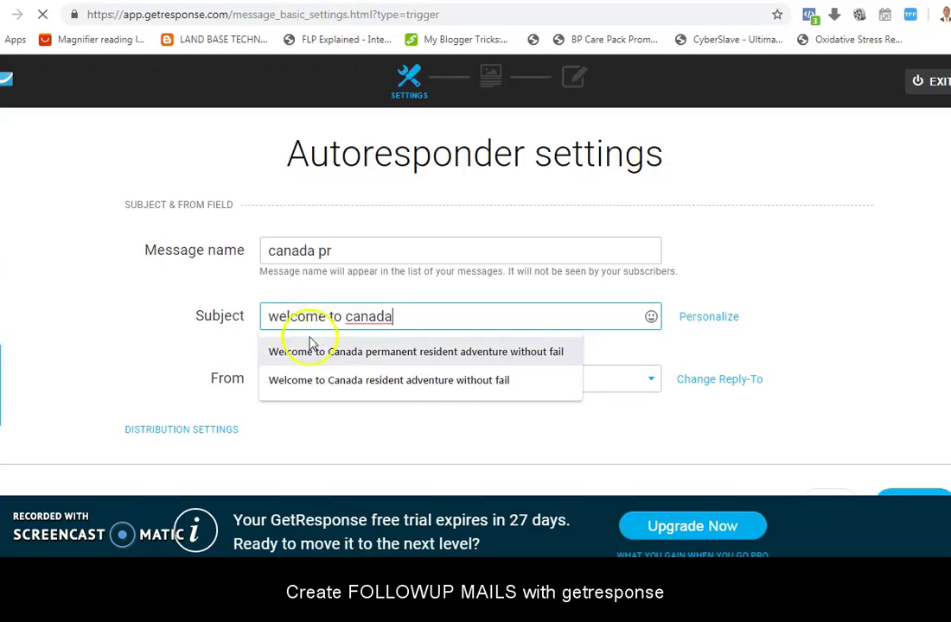
click(463, 389)
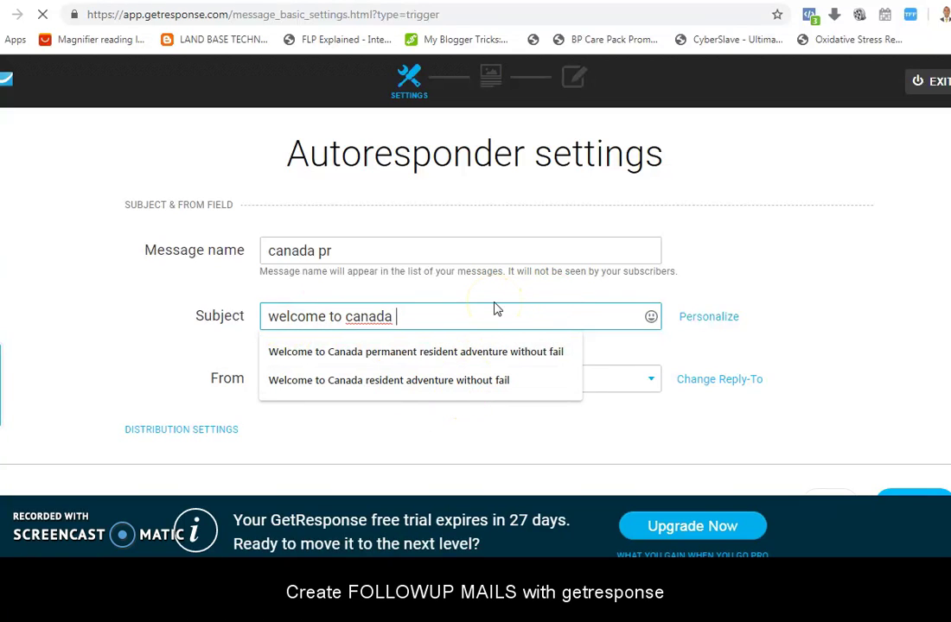
text(relocation secret)
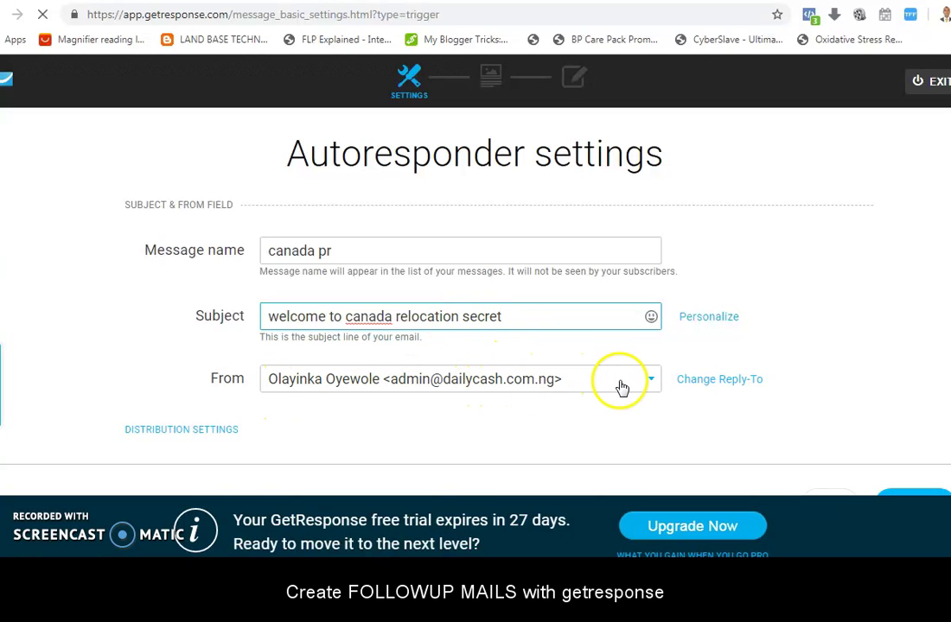
Step: Review the sender address choices offered for the From field, including the option to add a new address
click(651, 380)
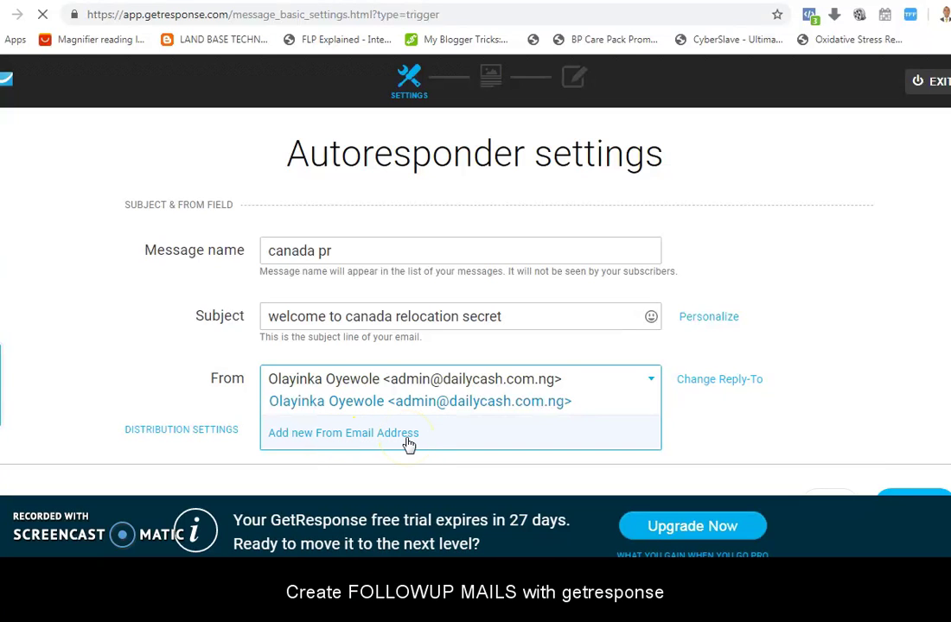
click(817, 415)
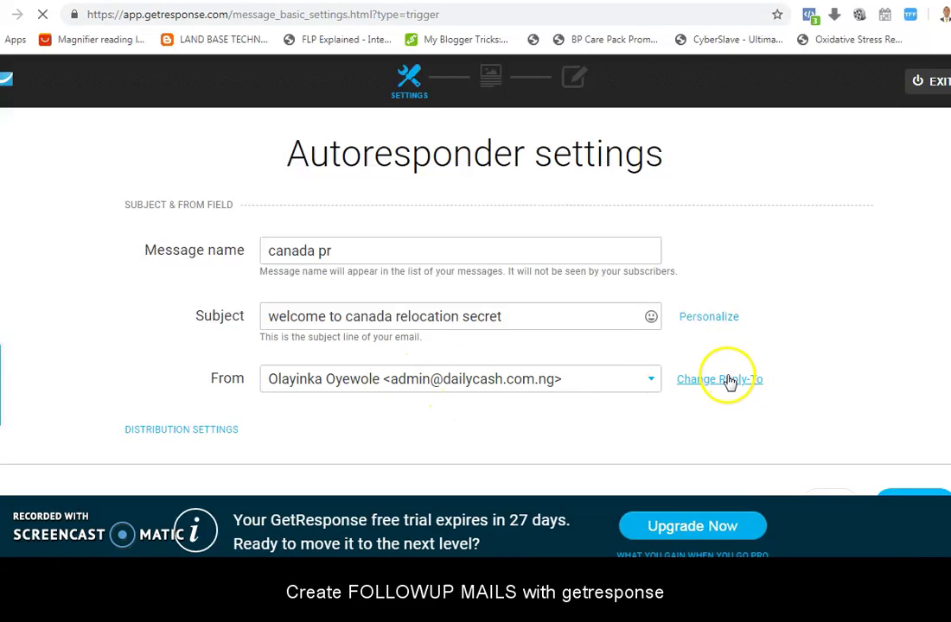
click(648, 378)
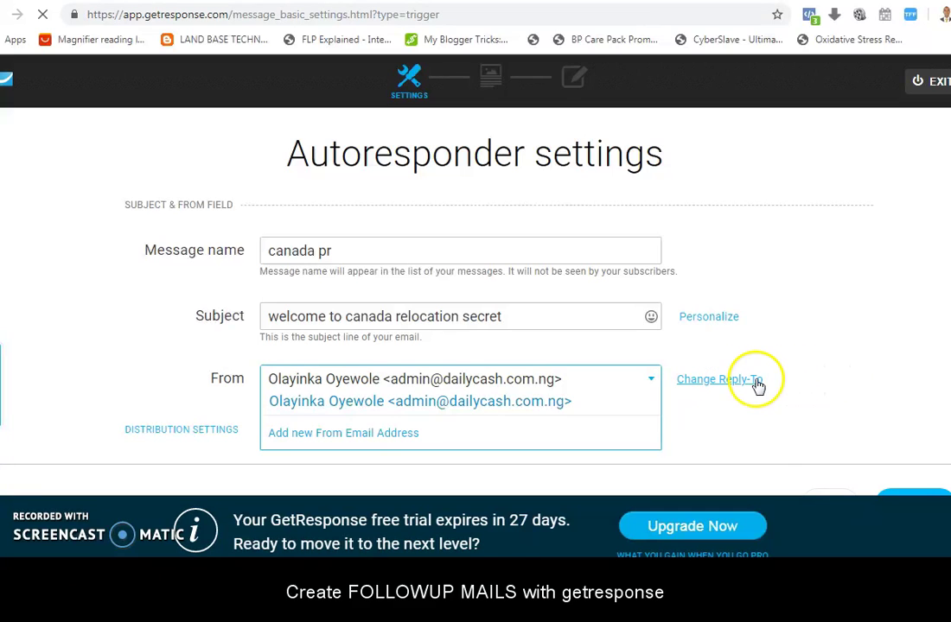
click(868, 325)
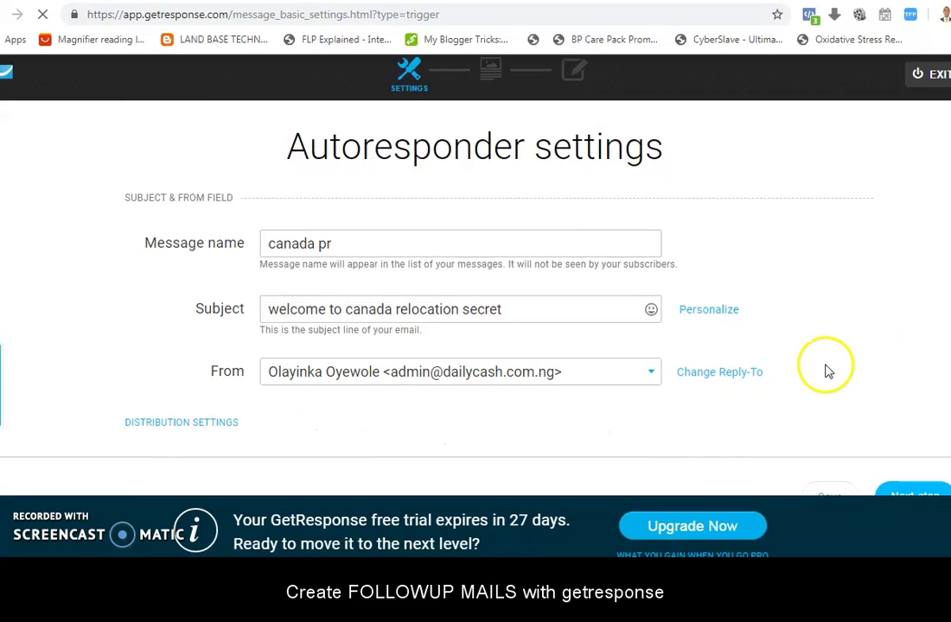
Step: Proceed from the autoresponder settings to the template selection stage
scroll(826, 372, down, 2)
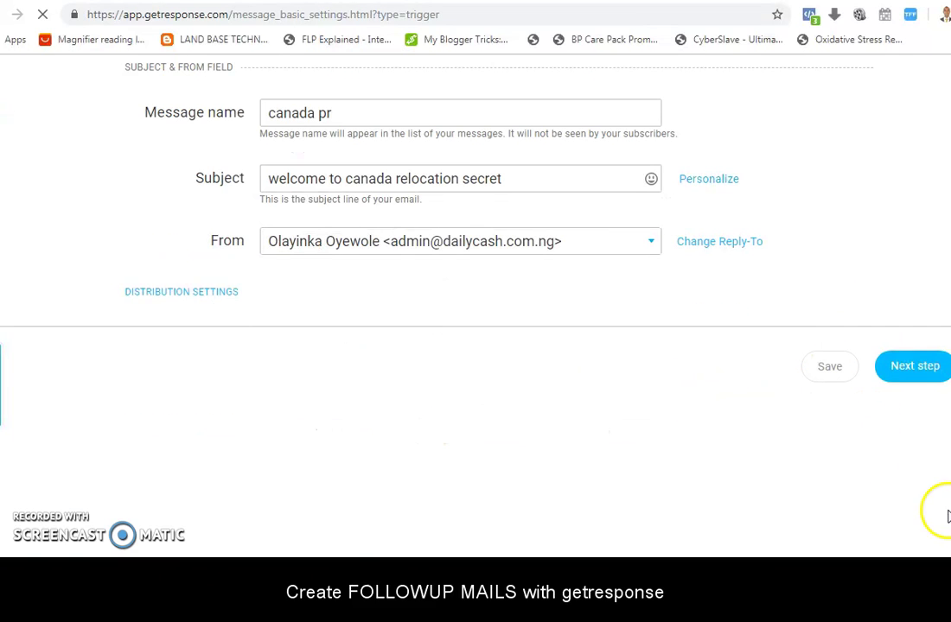
click(894, 369)
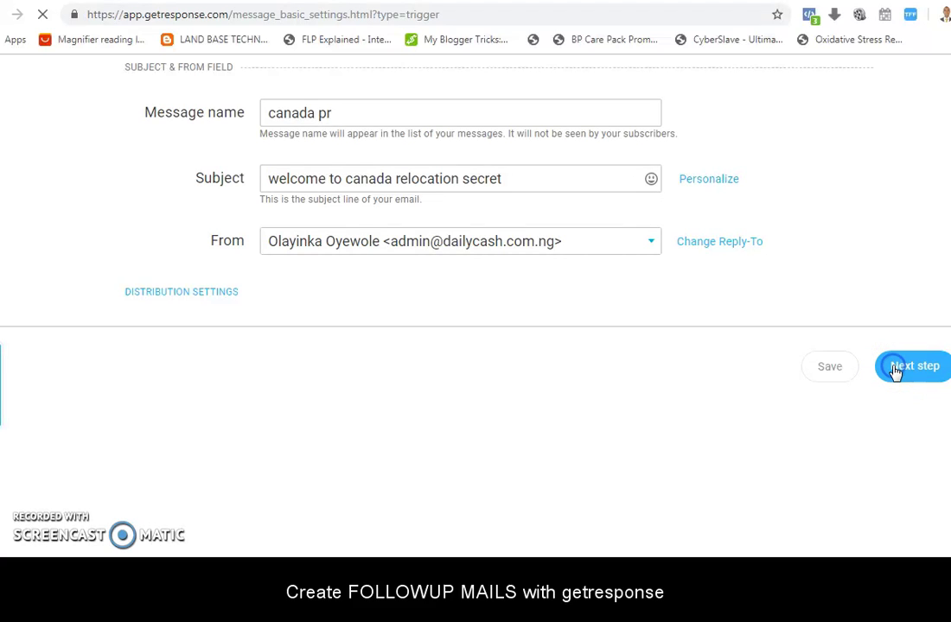
click(896, 368)
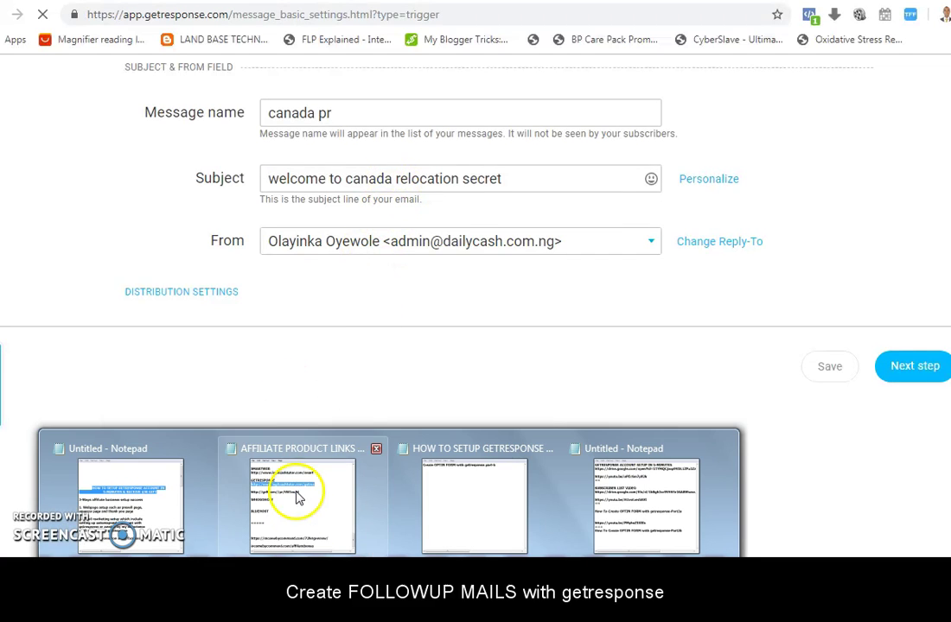
Step: Switch to the untitled Notepad notes and copy the text from "3-Steps affiliate business setup success" through "3. Campaign promotion using facebook,"
click(297, 492)
mouse_move(389, 606)
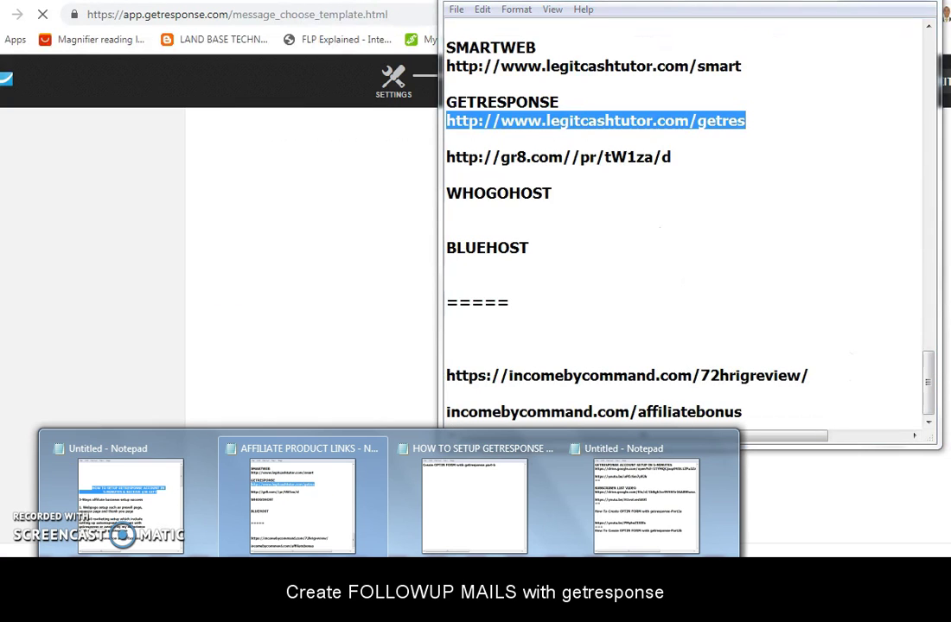
click(177, 519)
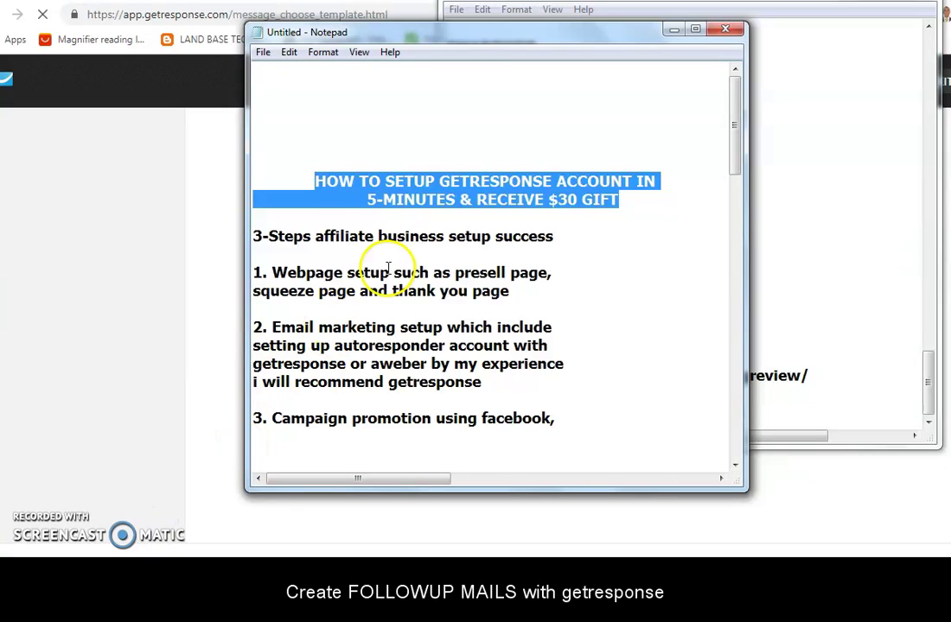
click(389, 272)
drag(252, 236, 527, 426)
right_click(510, 377)
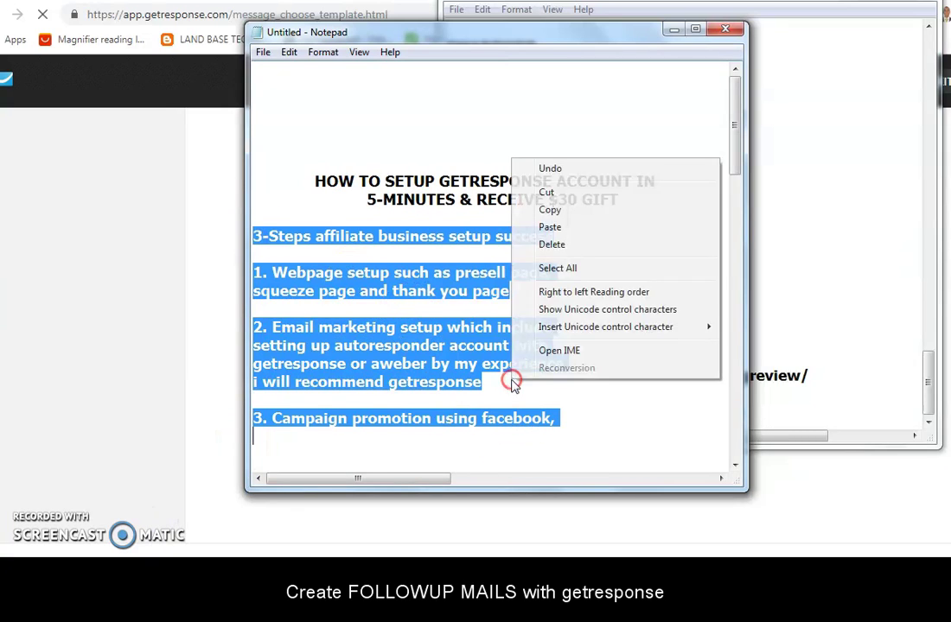
click(554, 210)
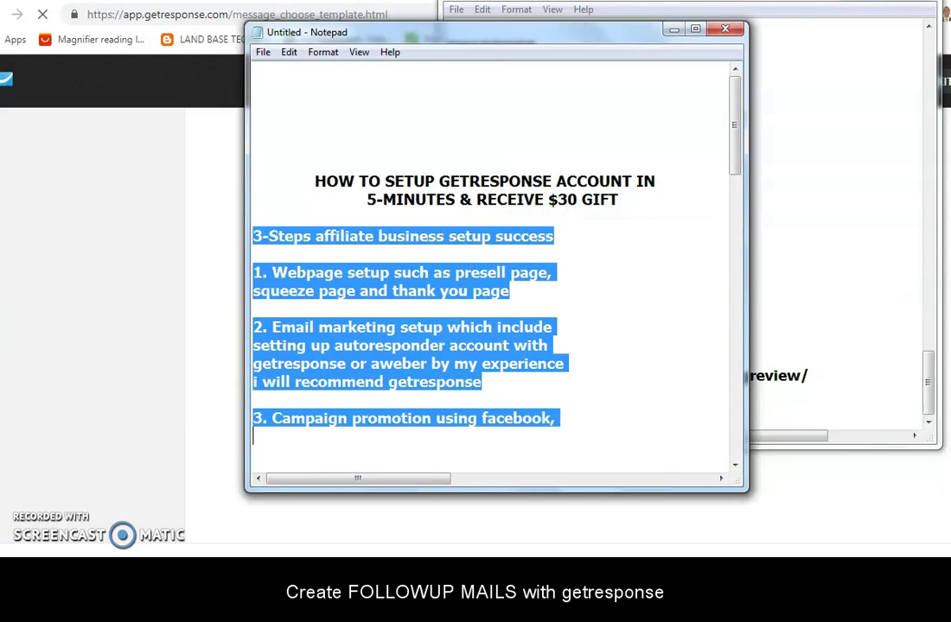
Step: Return to the browser and start the email from scratch using the "1 column-3" template
key(alt+Tab)
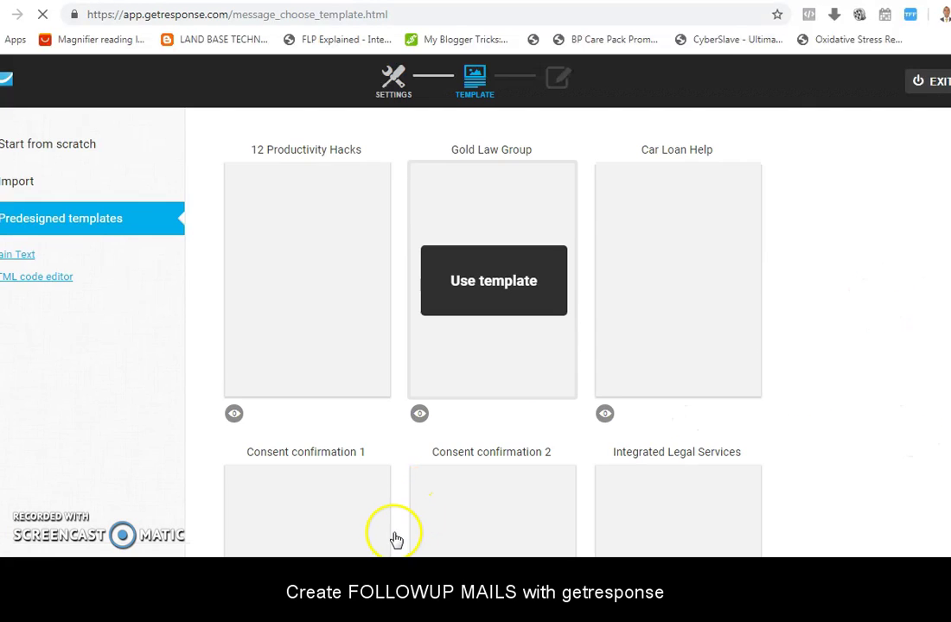
click(58, 146)
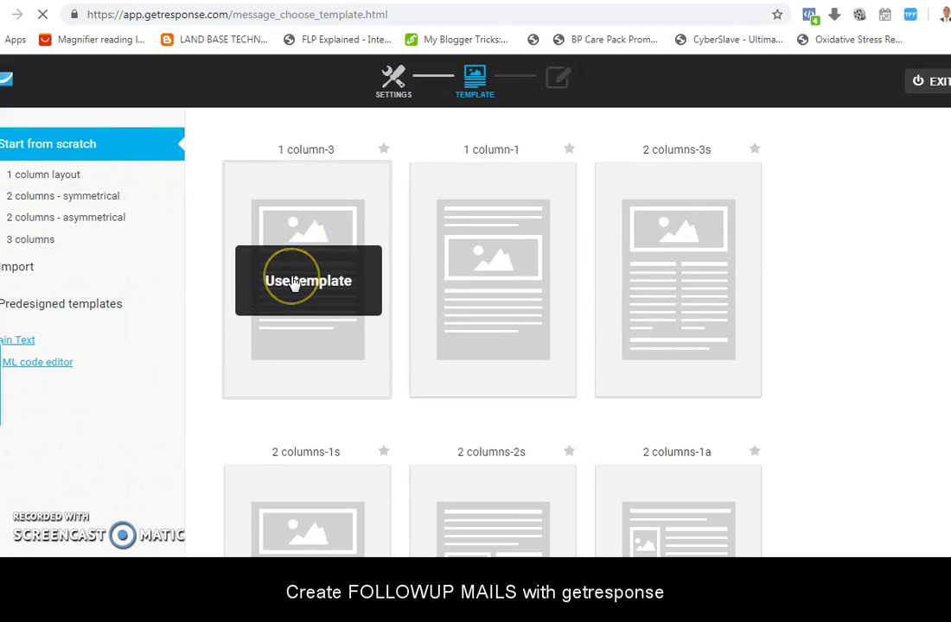
click(295, 282)
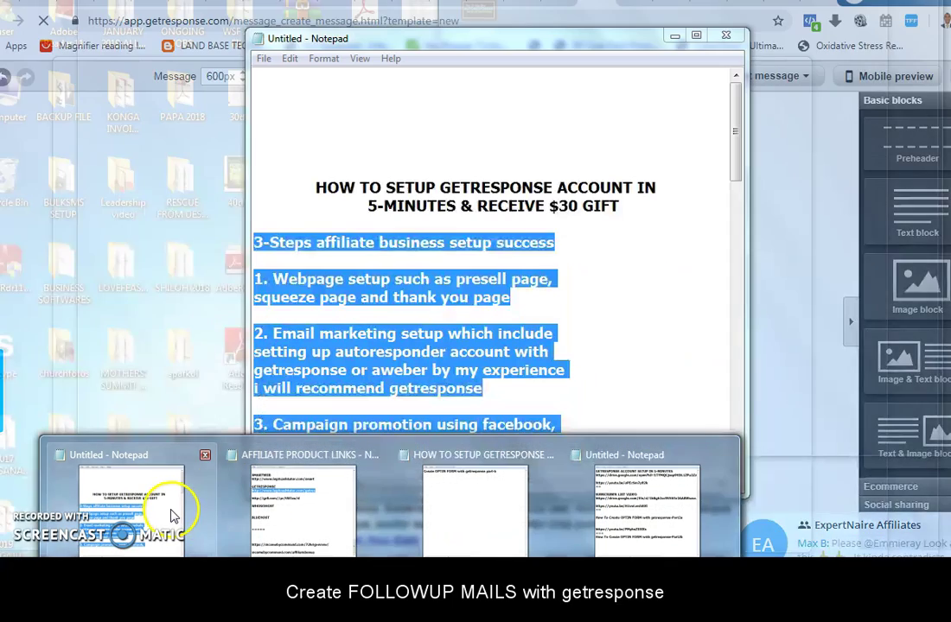
Step: Read through the untitled Notepad notes down to the follow-up mails and newsletter items, and return to the email editor
click(173, 510)
click(435, 377)
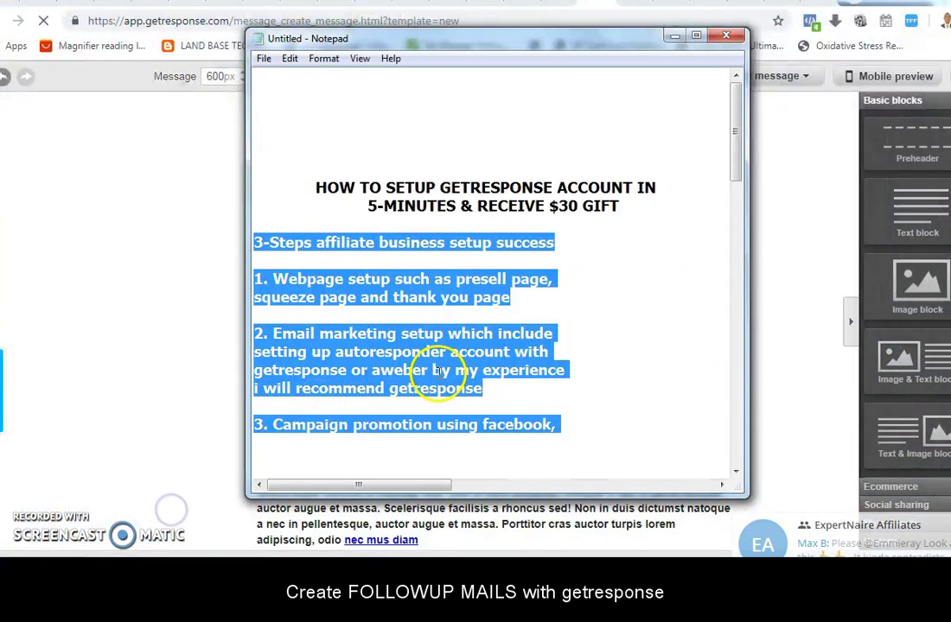
scroll(484, 369, down, 10)
scroll(487, 371, down, 9)
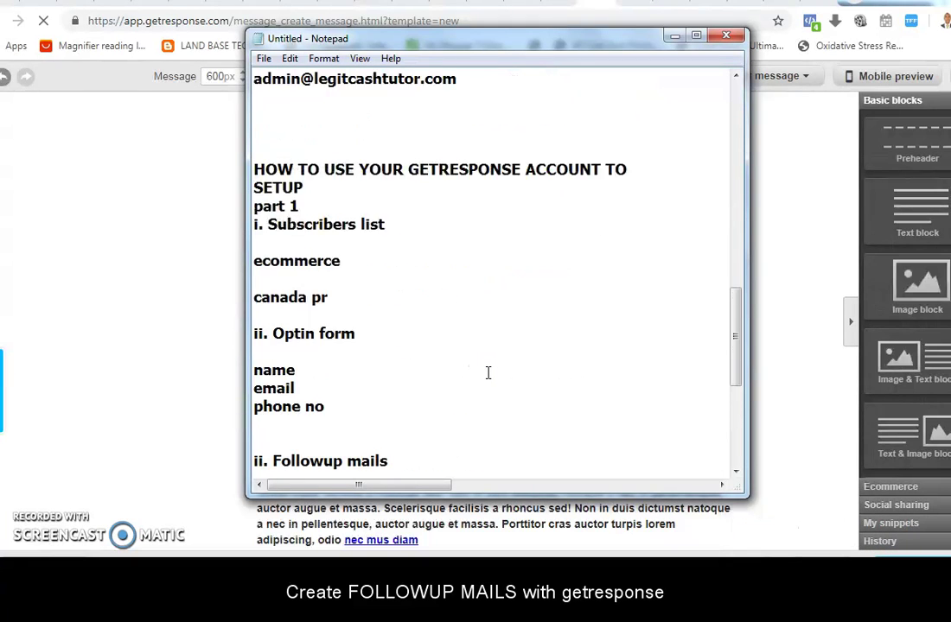
click(379, 274)
click(328, 222)
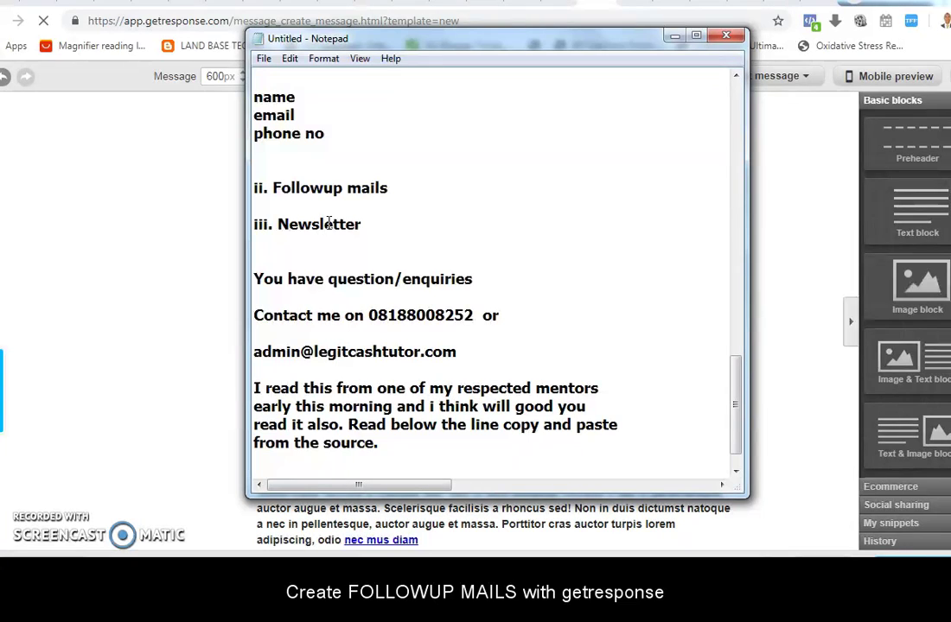
click(796, 336)
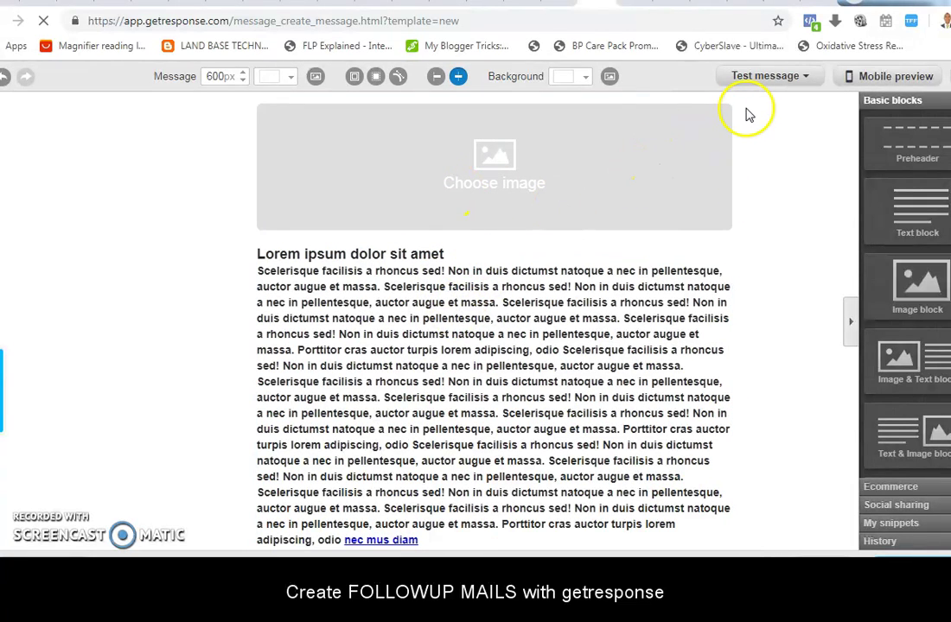
Step: Delete the image block from the message and replace all placeholder text with the copied "3-Steps affiliate business setup success" text
mouse_move(469, 173)
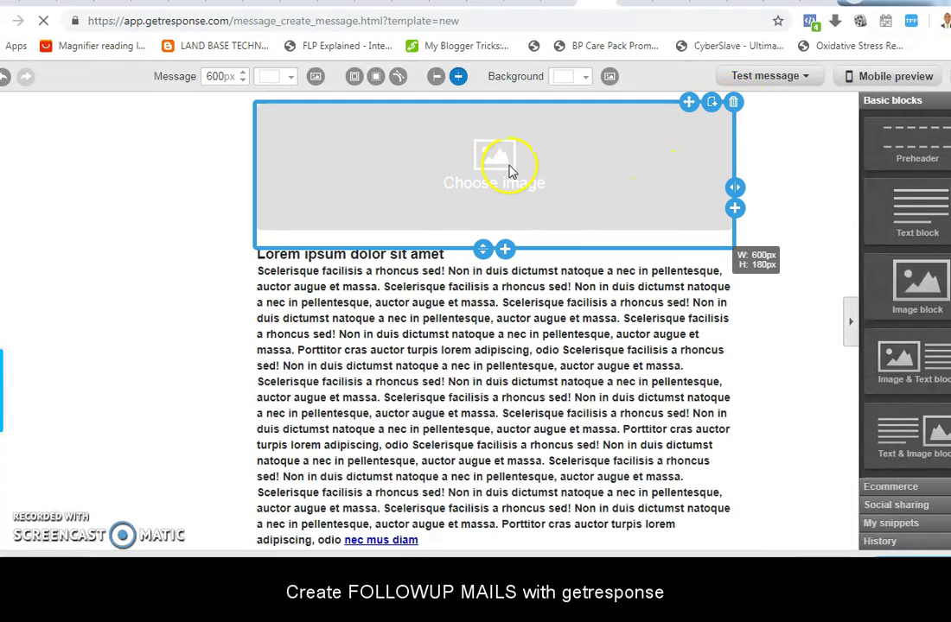
click(733, 106)
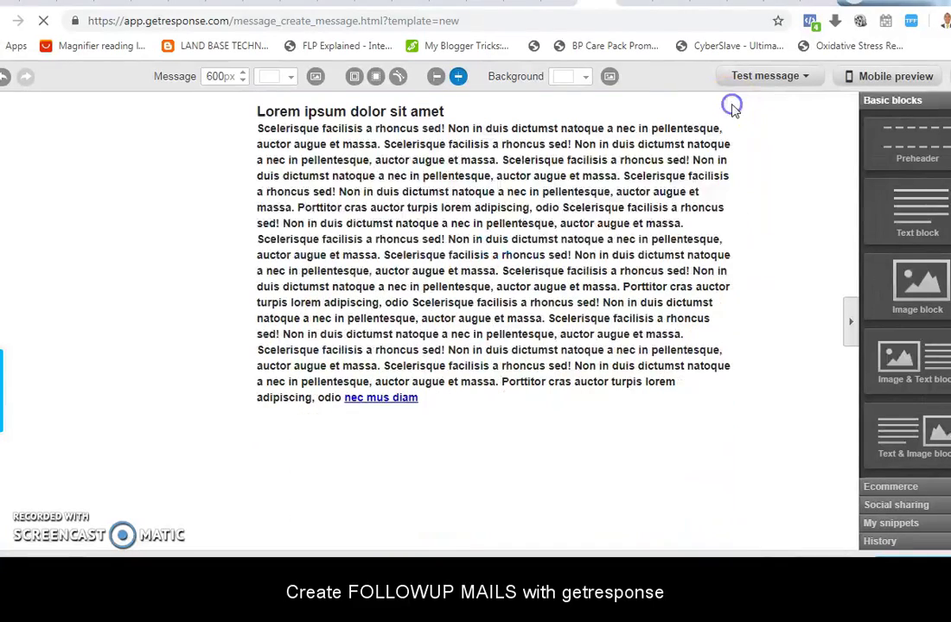
click(530, 229)
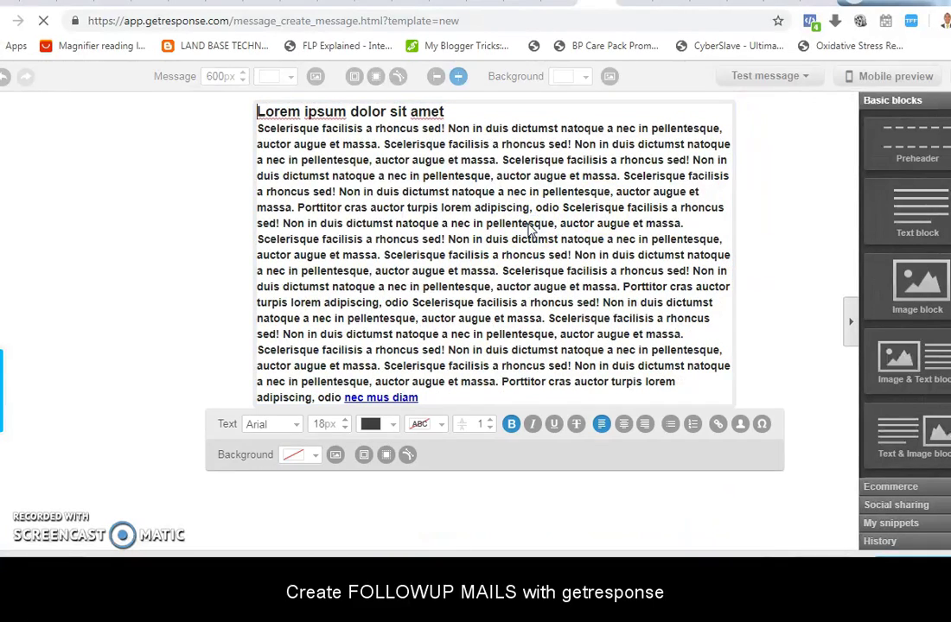
key(ctrl+a)
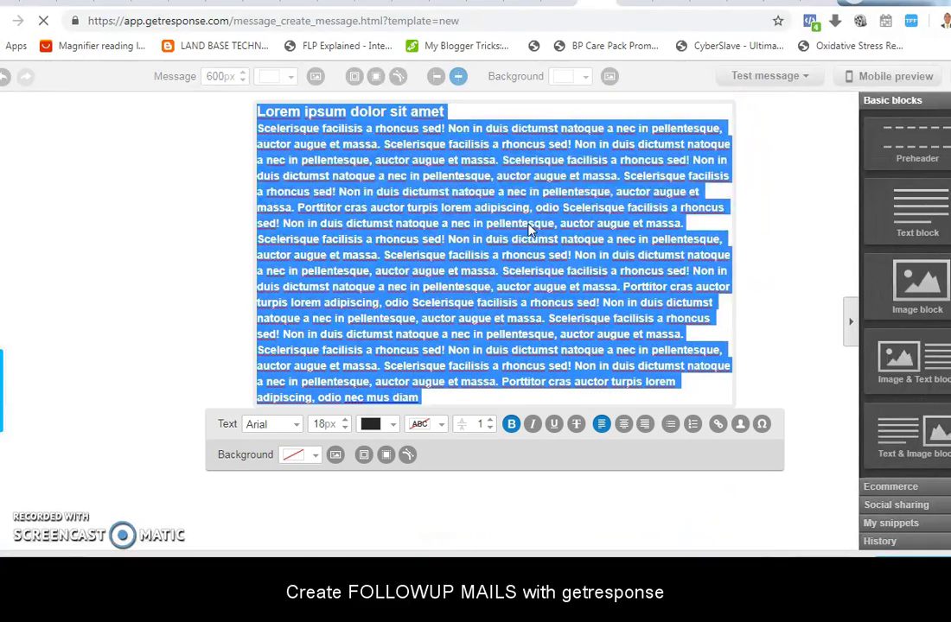
key(ctrl+v)
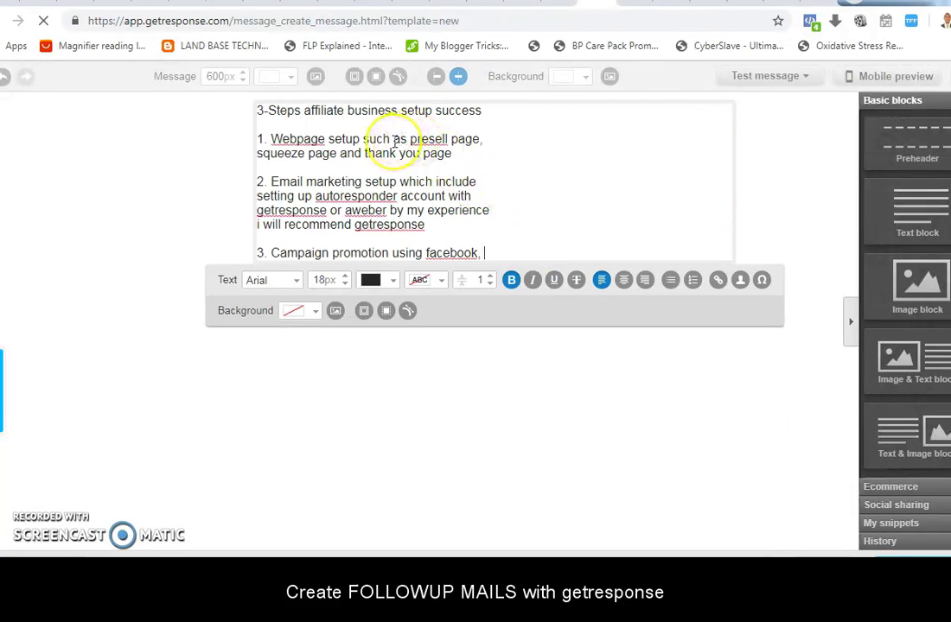
Step: Add the line "Click=> relocate to canada to start now" below the last item of the email text
click(516, 247)
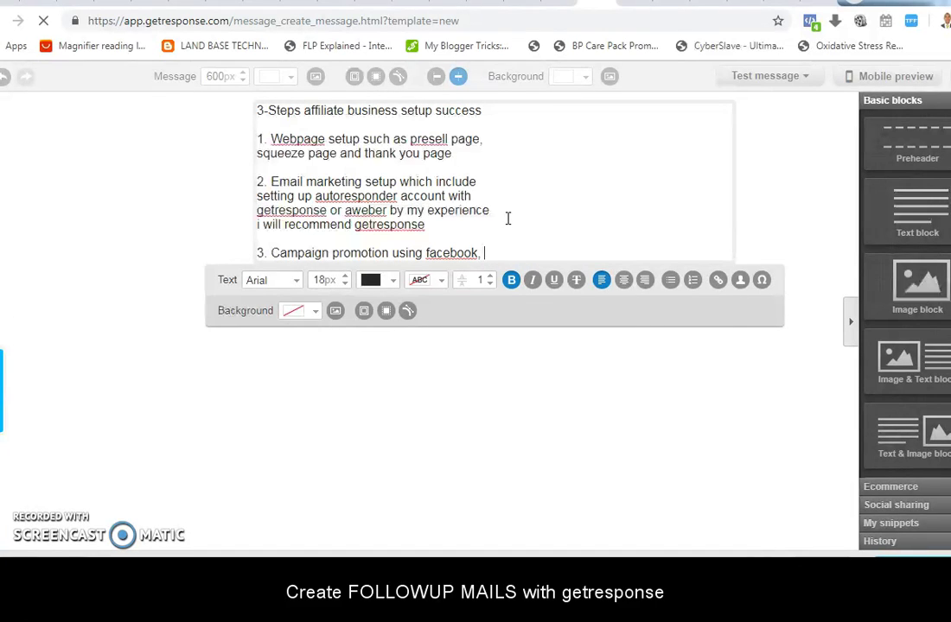
key(Return)
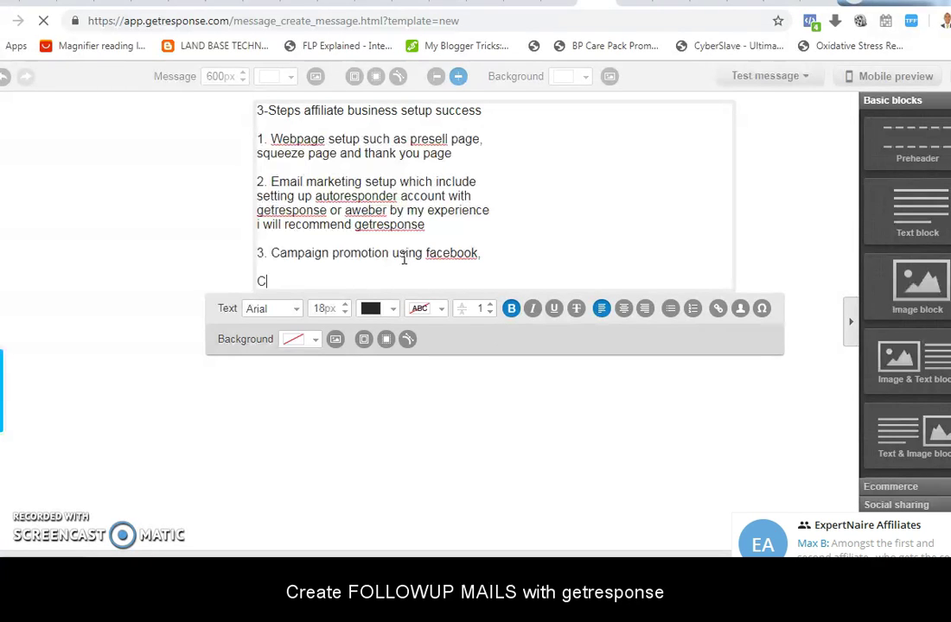
text(lick)
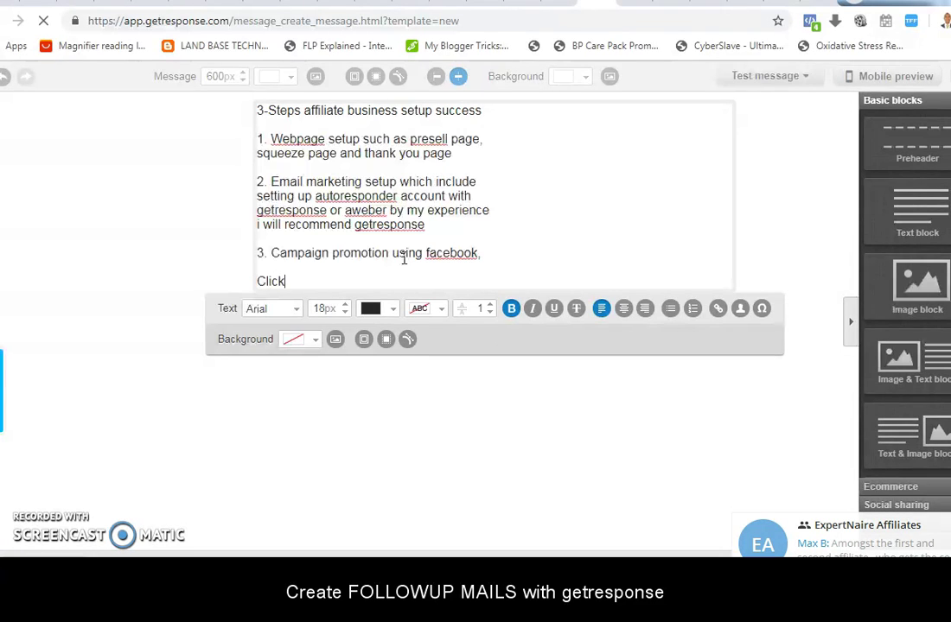
key(Home)
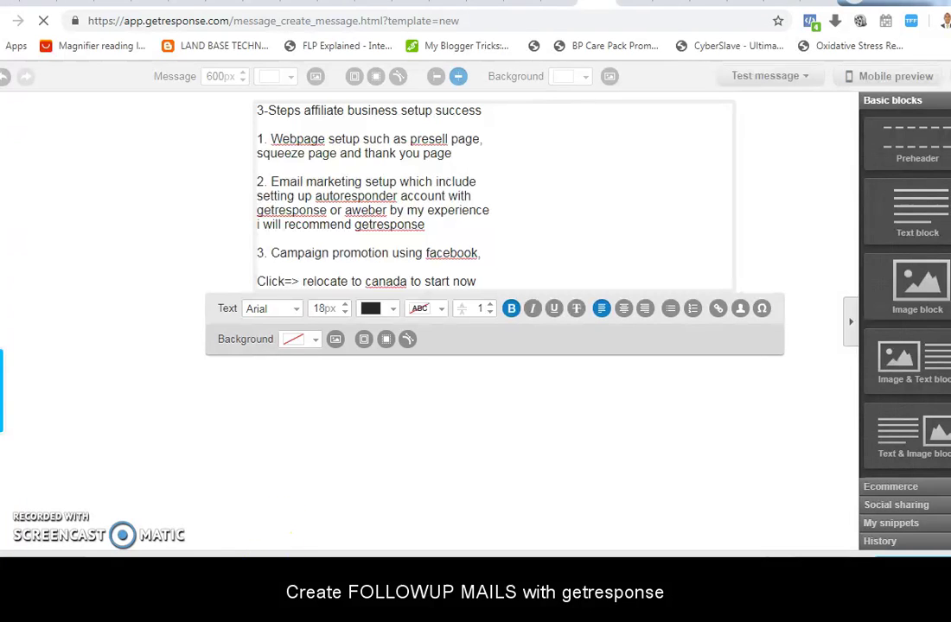
Step: Switch to the affiliate product links file in Notepad and copy the expertnaire.com video page link under CANADA BLUEPRINT
mouse_move(390, 596)
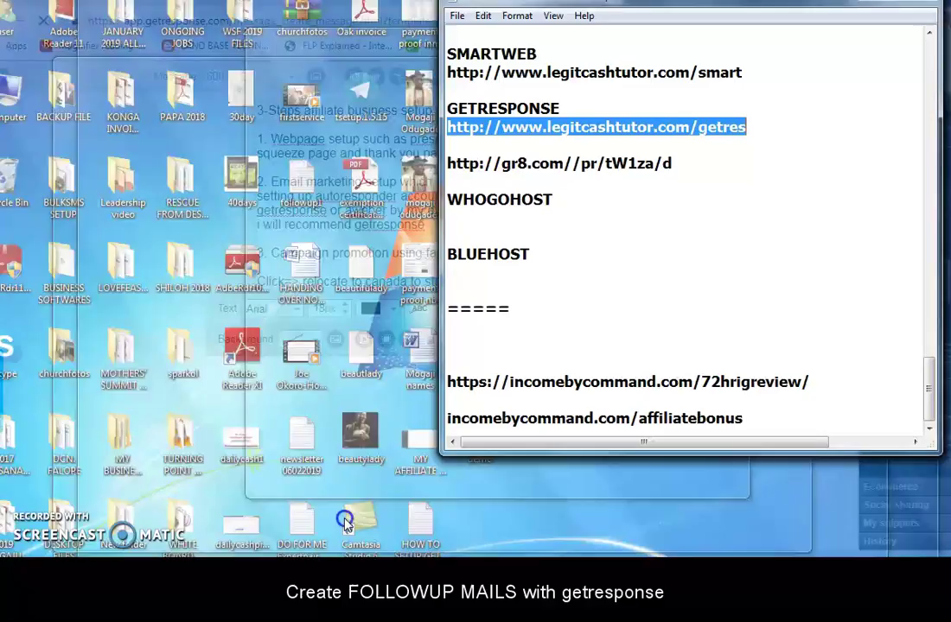
click(346, 519)
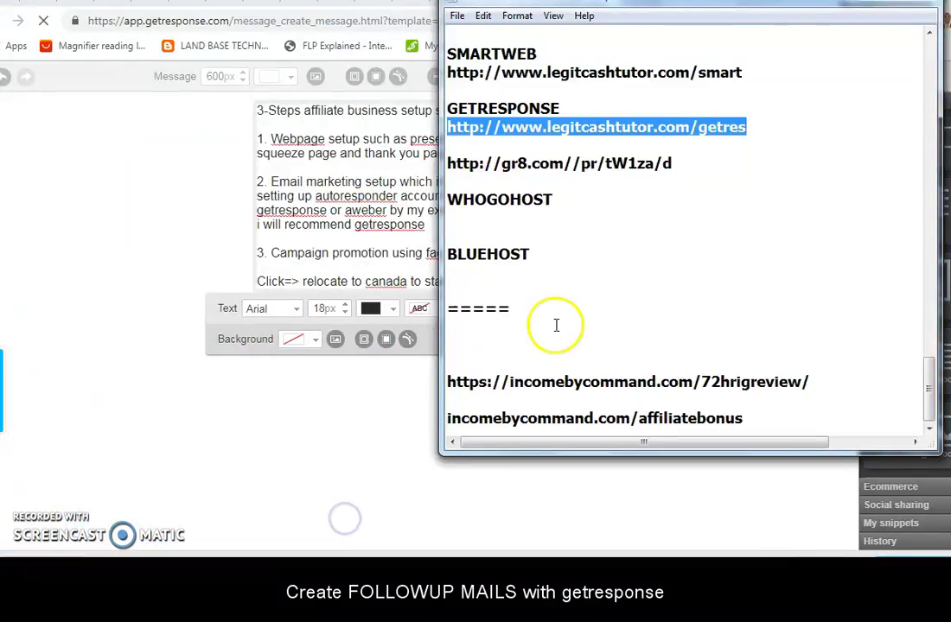
scroll(556, 325, up, 6)
scroll(556, 321, up, 14)
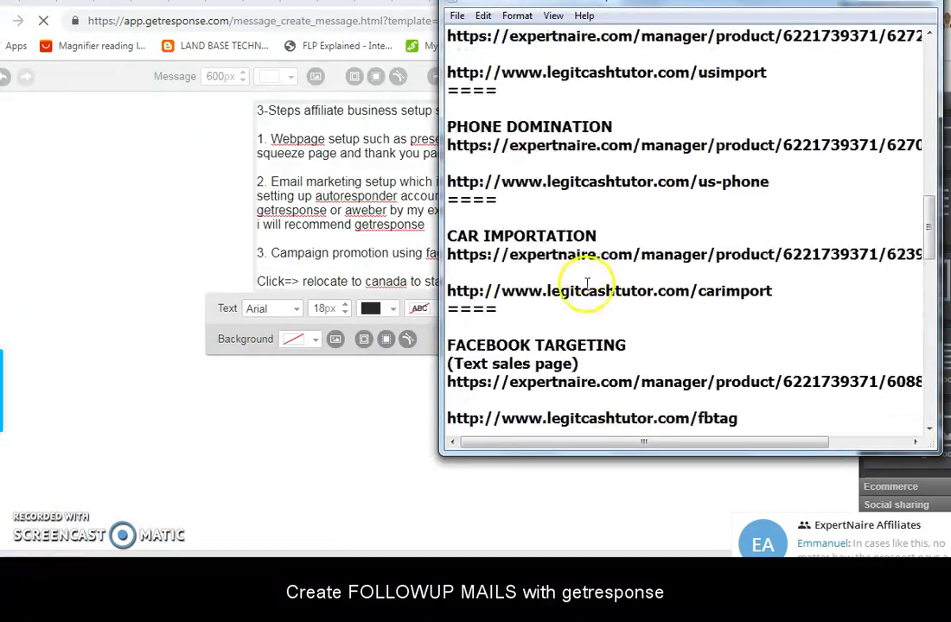
scroll(588, 285, up, 15)
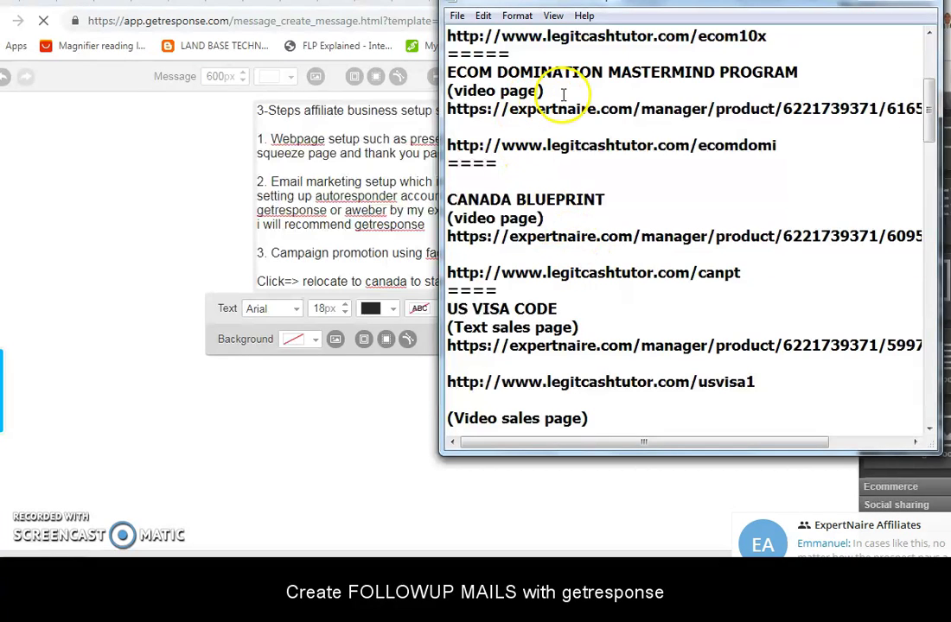
scroll(568, 101, up, 5)
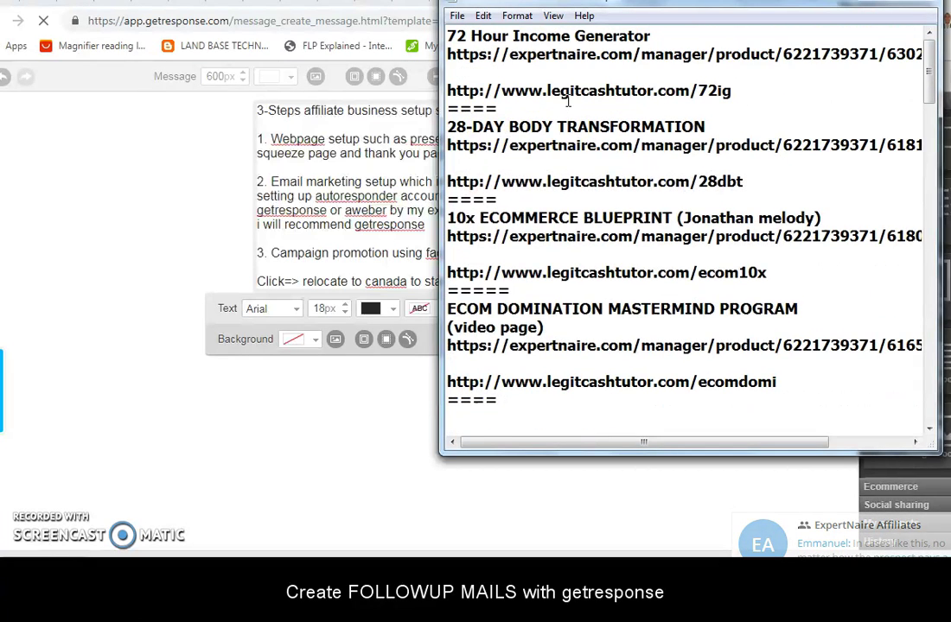
scroll(567, 101, down, 3)
scroll(568, 108, down, 2)
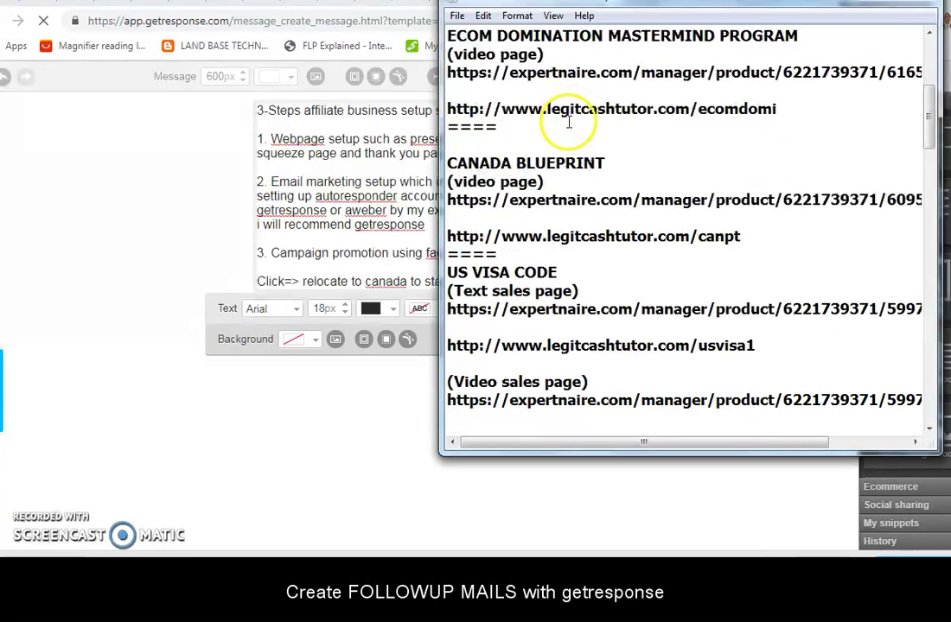
drag(448, 200, 914, 222)
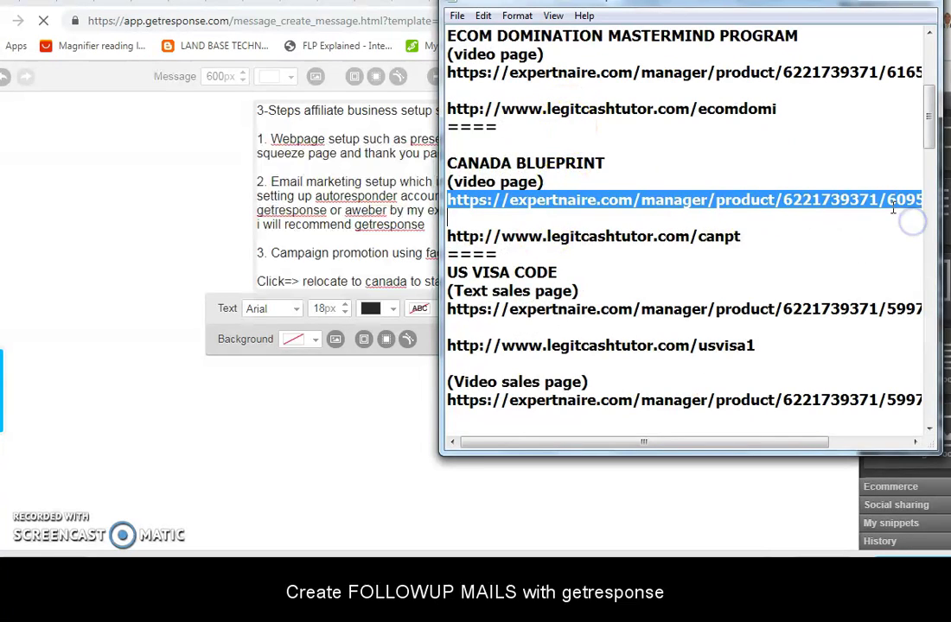
right_click(782, 203)
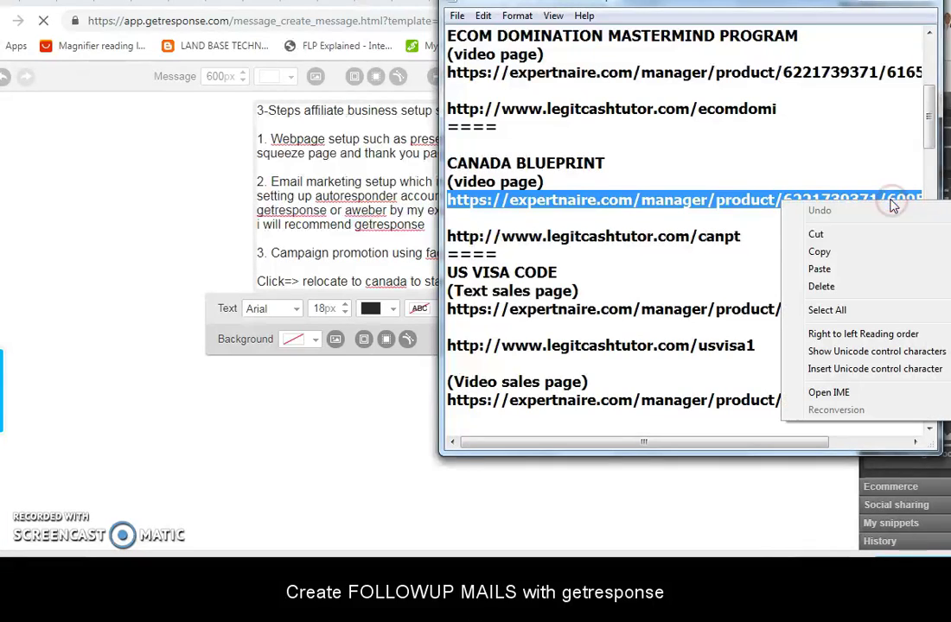
click(820, 250)
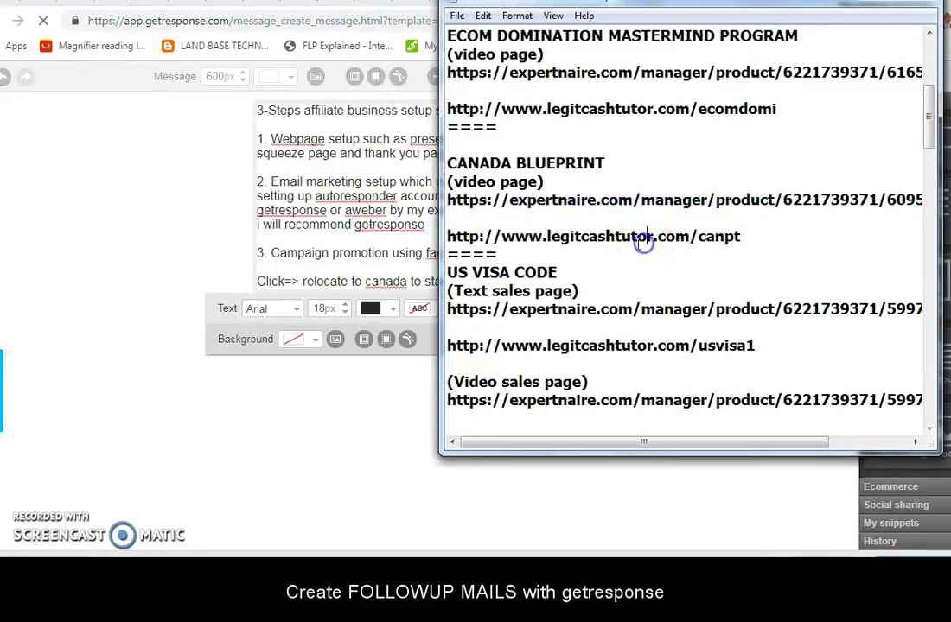
Step: Hyperlink the words "relocate to canada to start now" in the email to the copied expertnaire.com product URL
click(334, 228)
click(303, 281)
drag(320, 277, 474, 278)
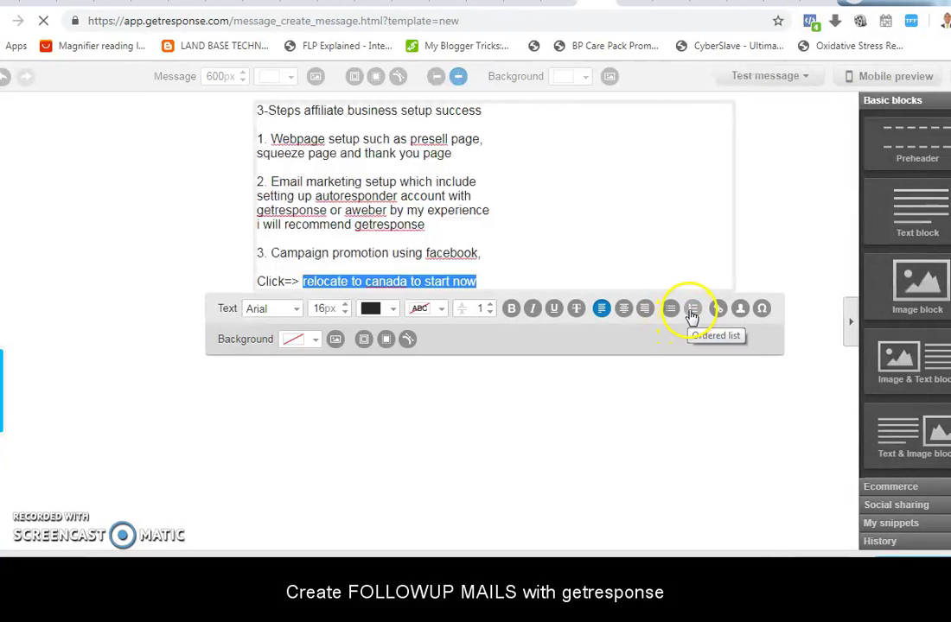
click(719, 309)
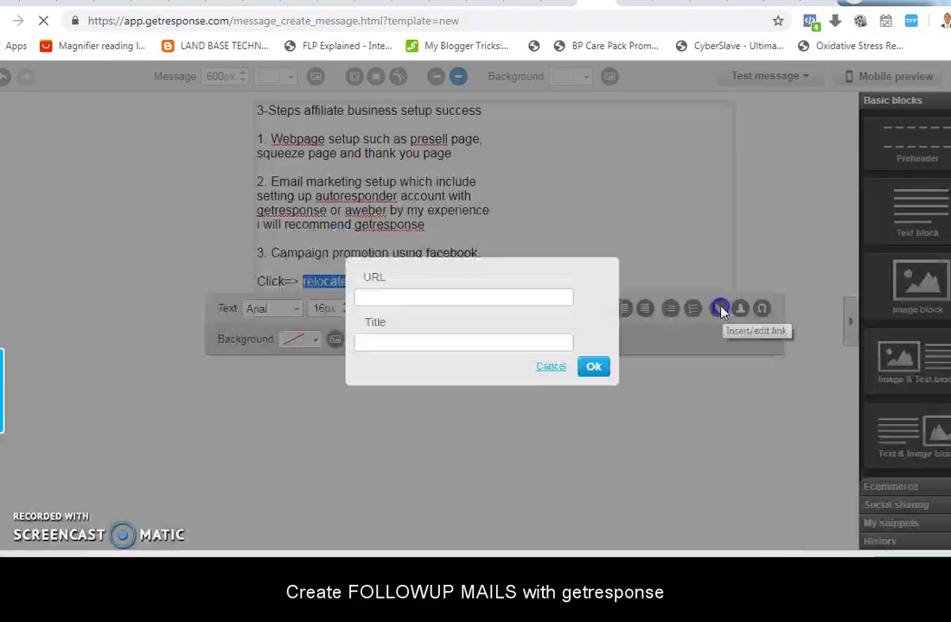
click(531, 296)
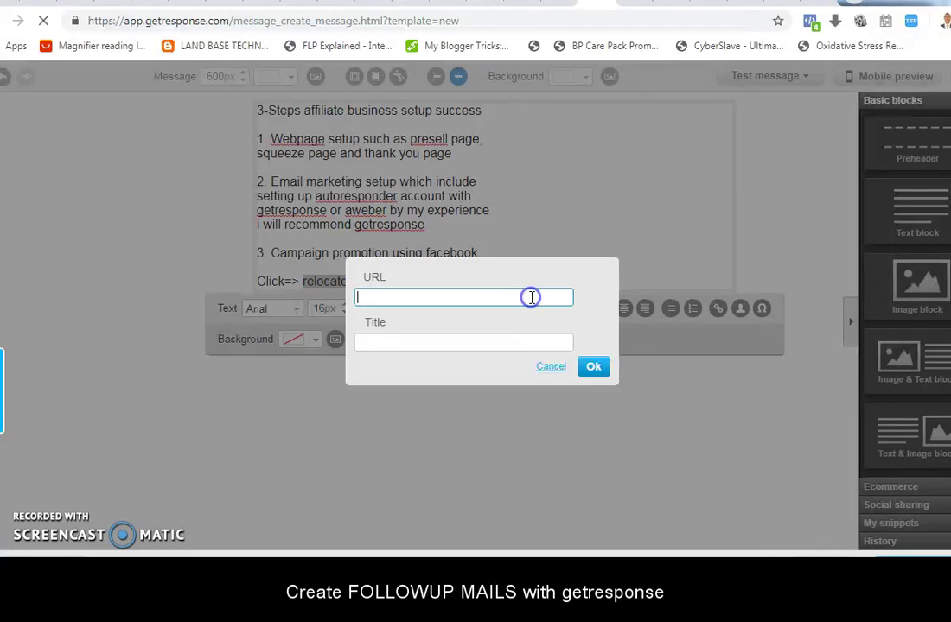
key(ctrl+v)
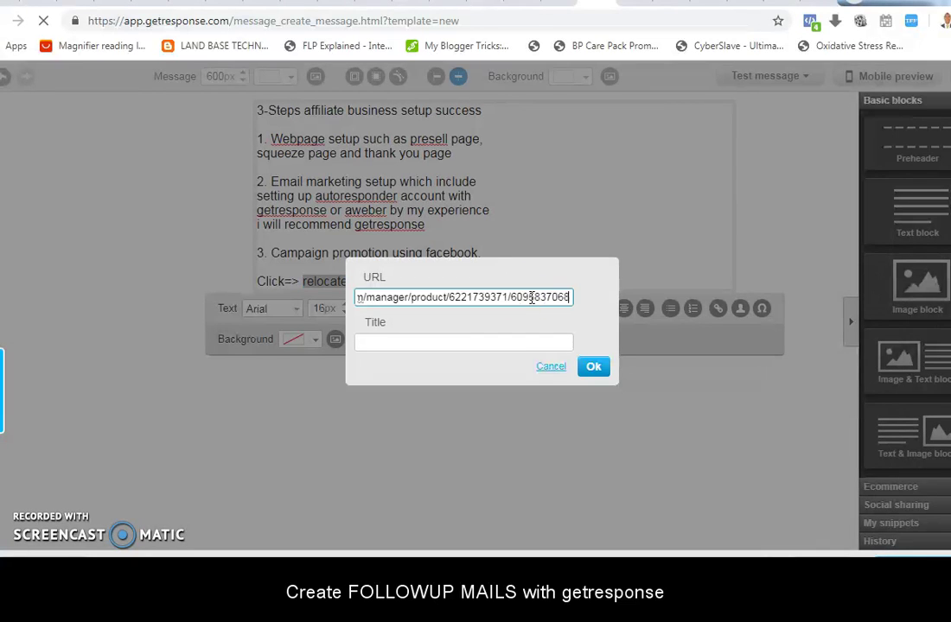
click(593, 366)
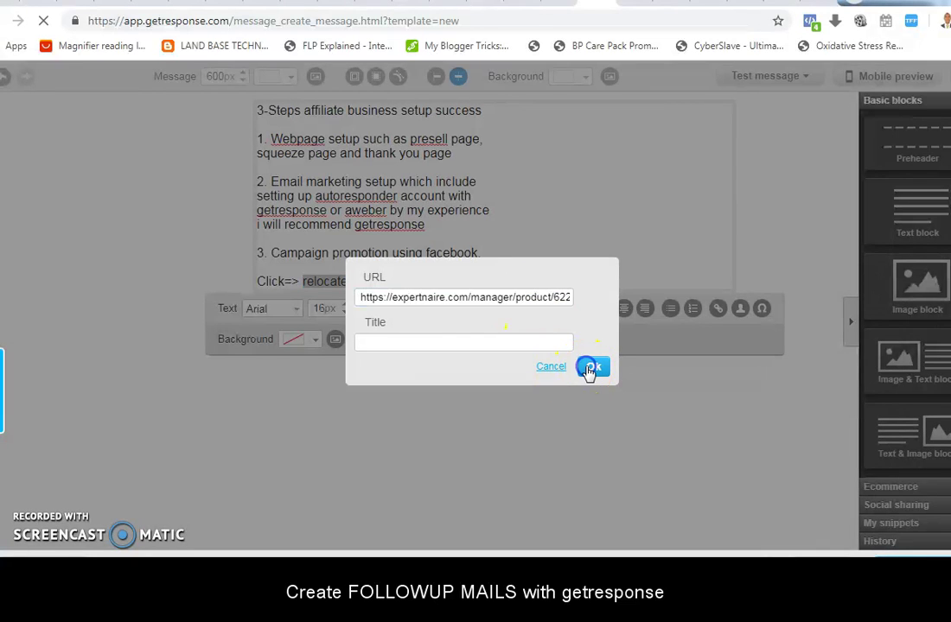
click(557, 251)
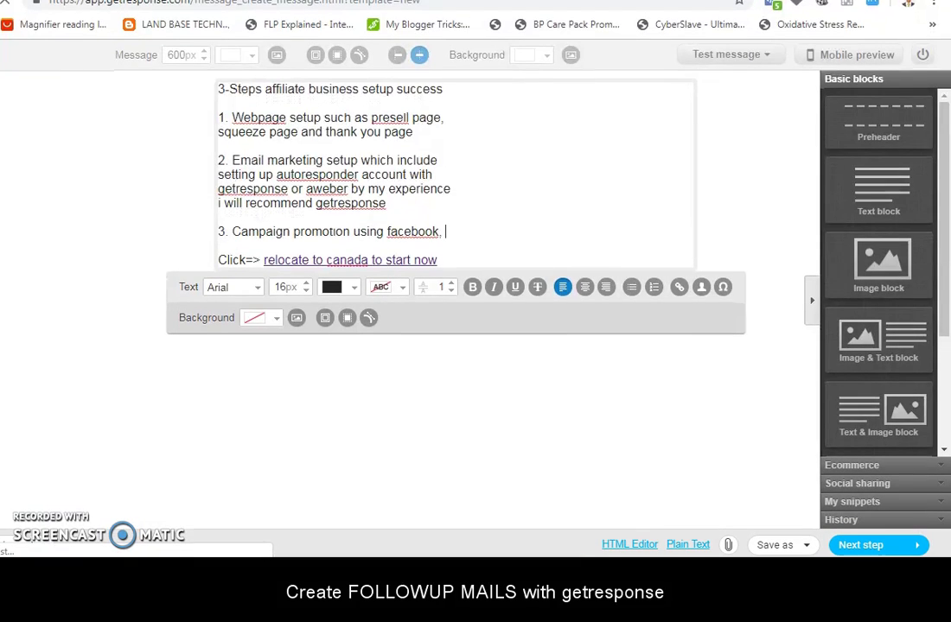
Step: Proceed from the message editor to the autoresponder's settings page and check its name, day, list and sending options
click(865, 545)
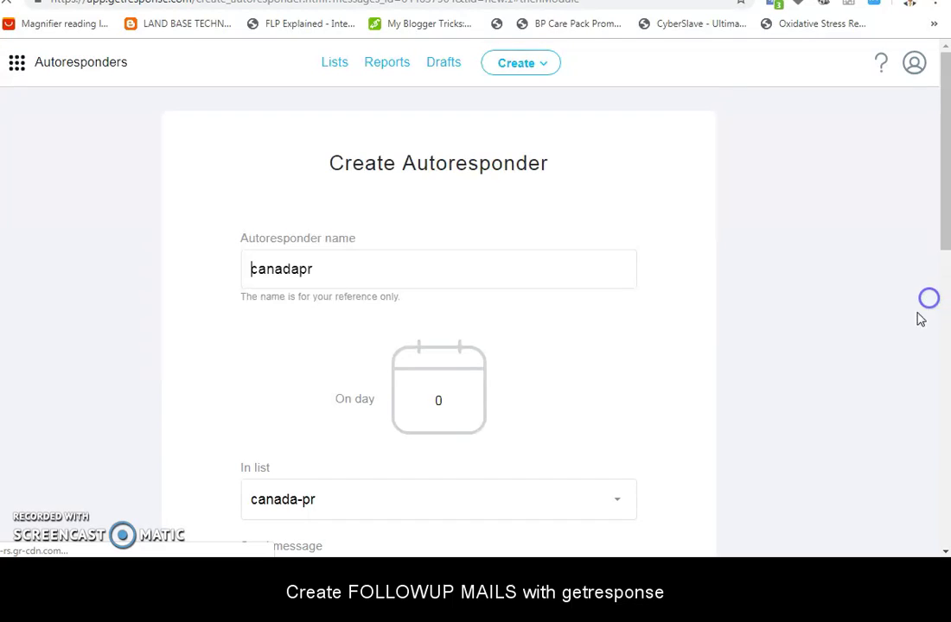
click(345, 273)
scroll(354, 277, down, 3)
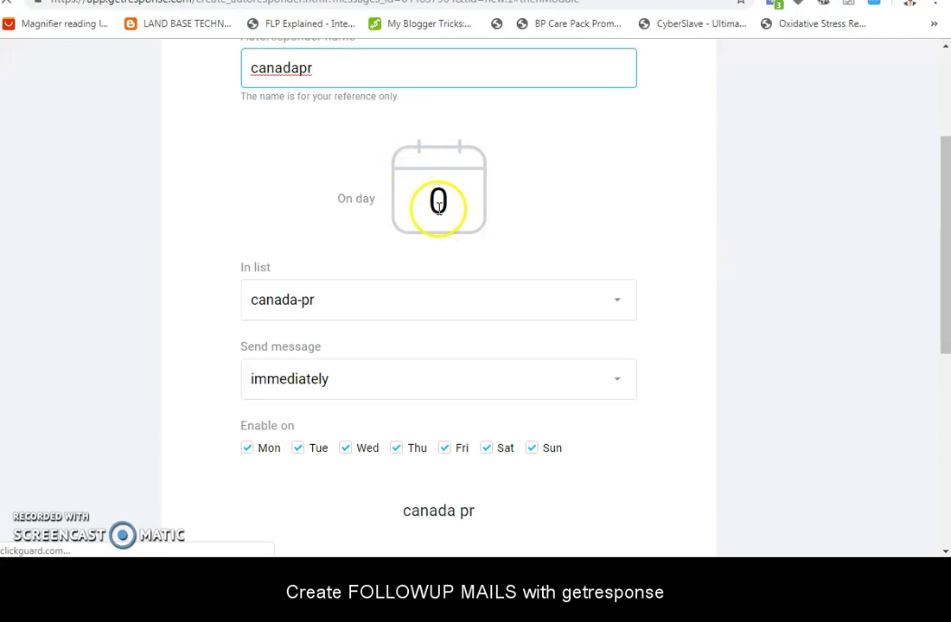
click(339, 199)
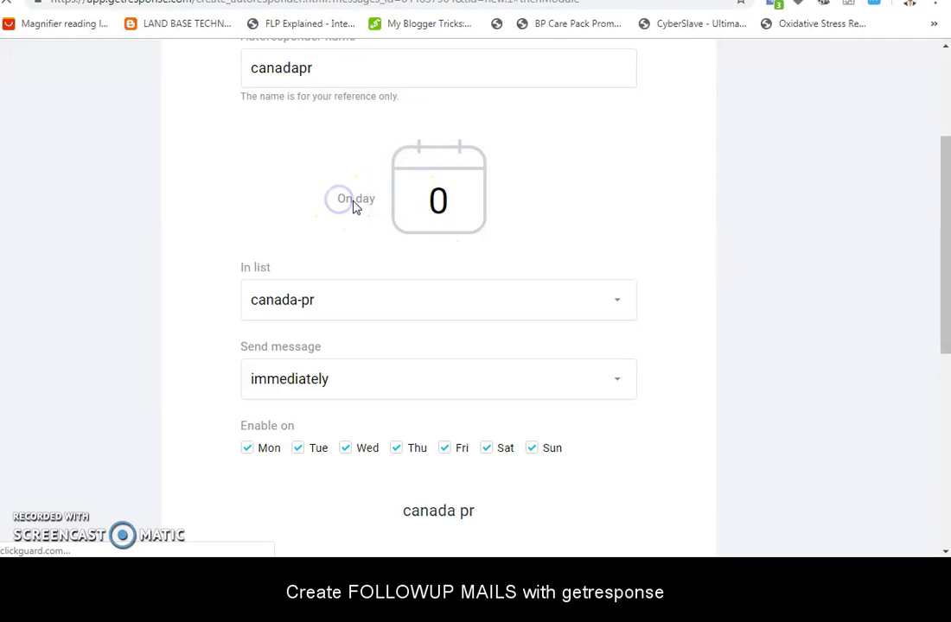
click(455, 218)
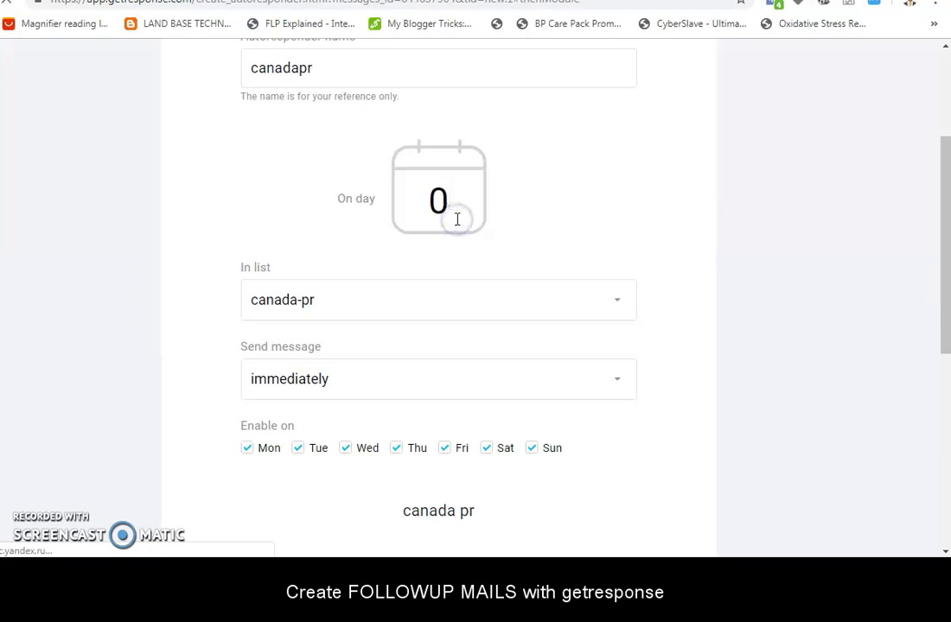
Step: Save and publish the canadapr autoresponder with its day 0 immediate sending settings
click(453, 213)
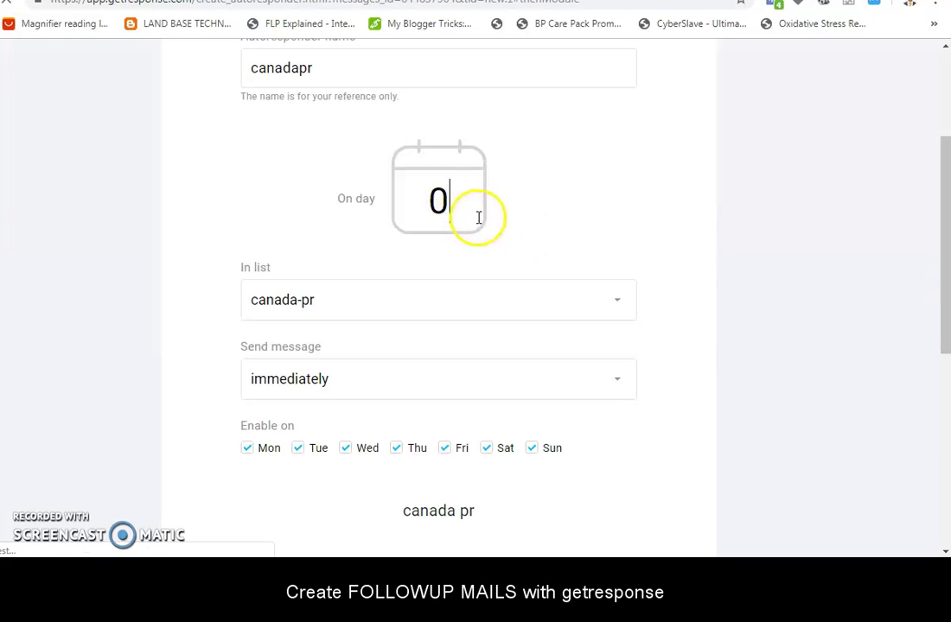
scroll(800, 253, down, 5)
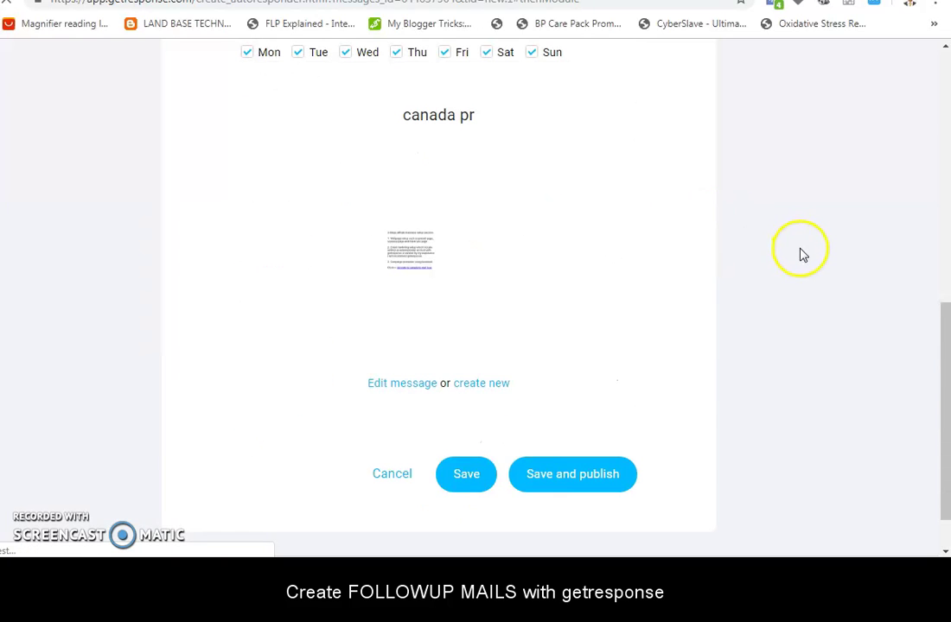
click(572, 481)
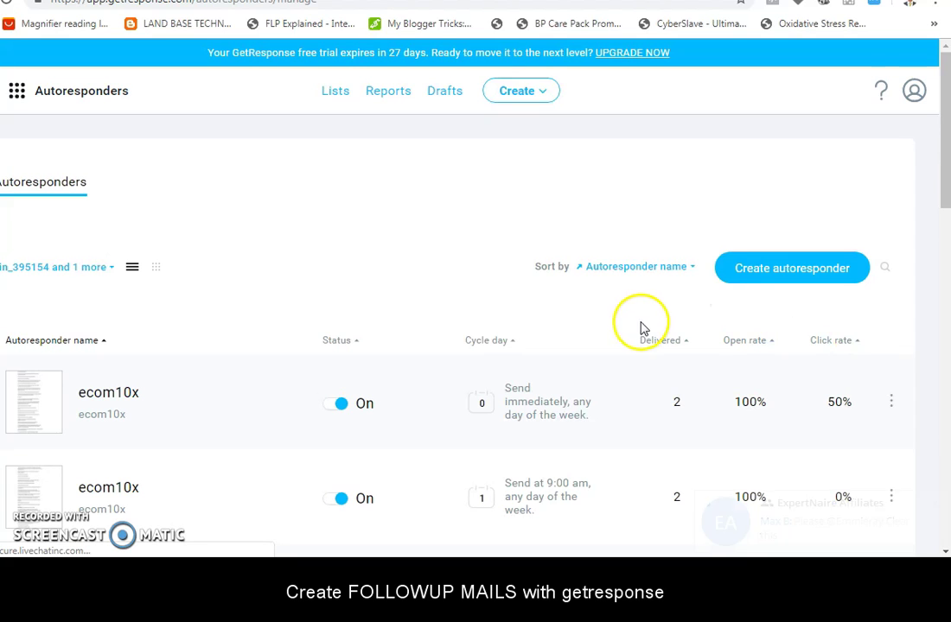
Step: Look through the existing autoresponders and filter them to show only the canada-pr list
scroll(640, 329, down, 3)
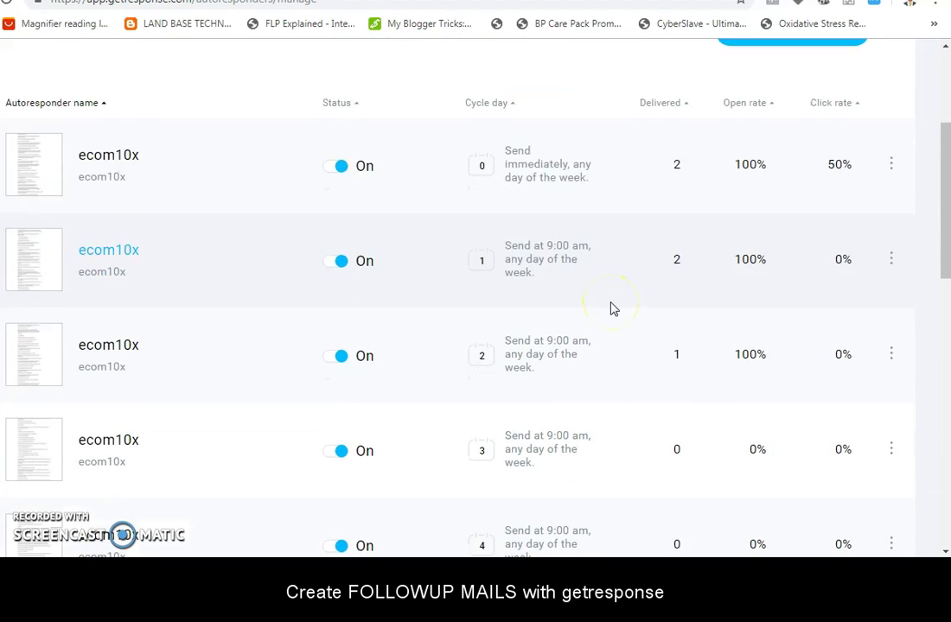
scroll(611, 309, down, 8)
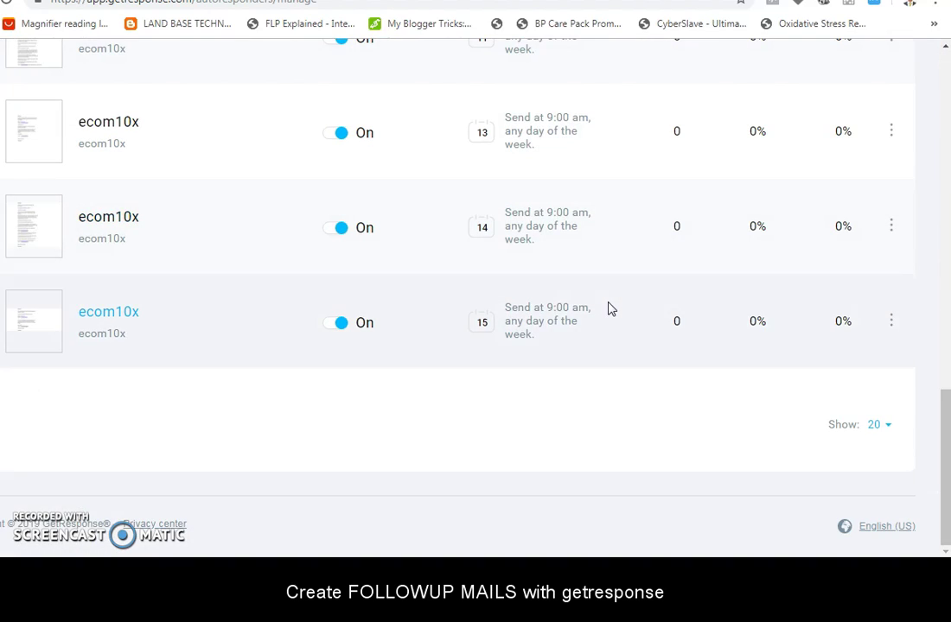
scroll(614, 290, up, 15)
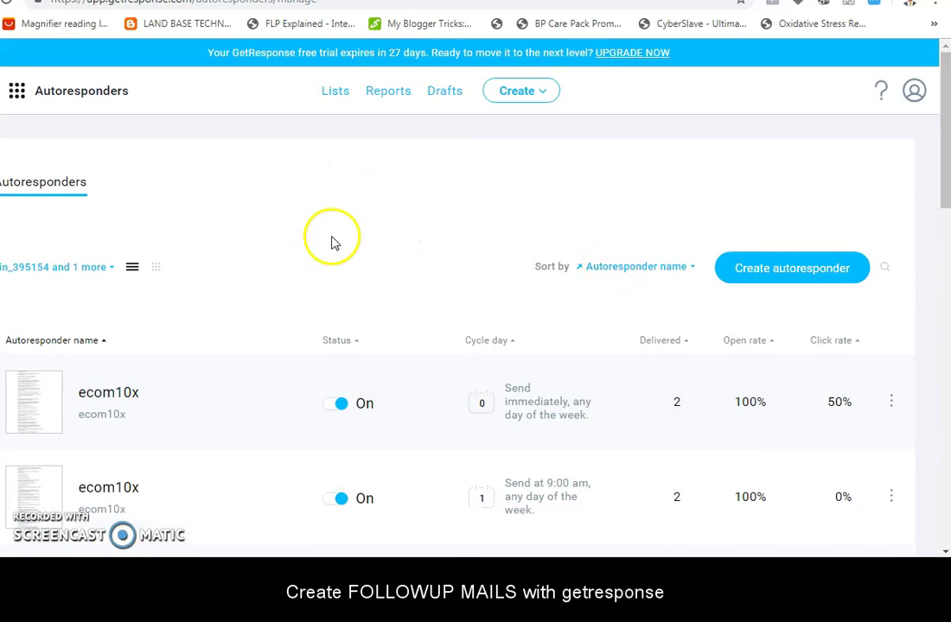
click(113, 270)
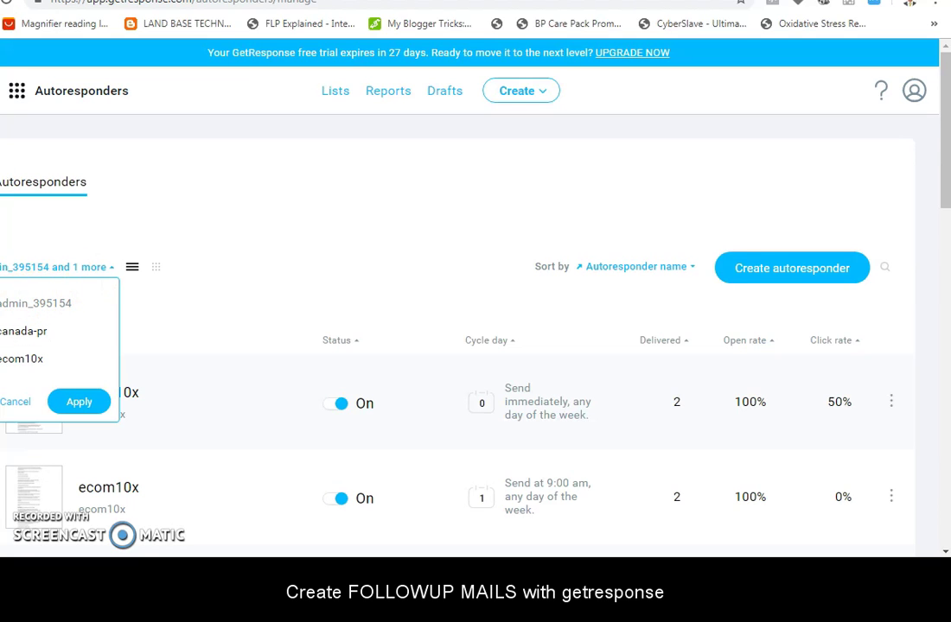
click(80, 402)
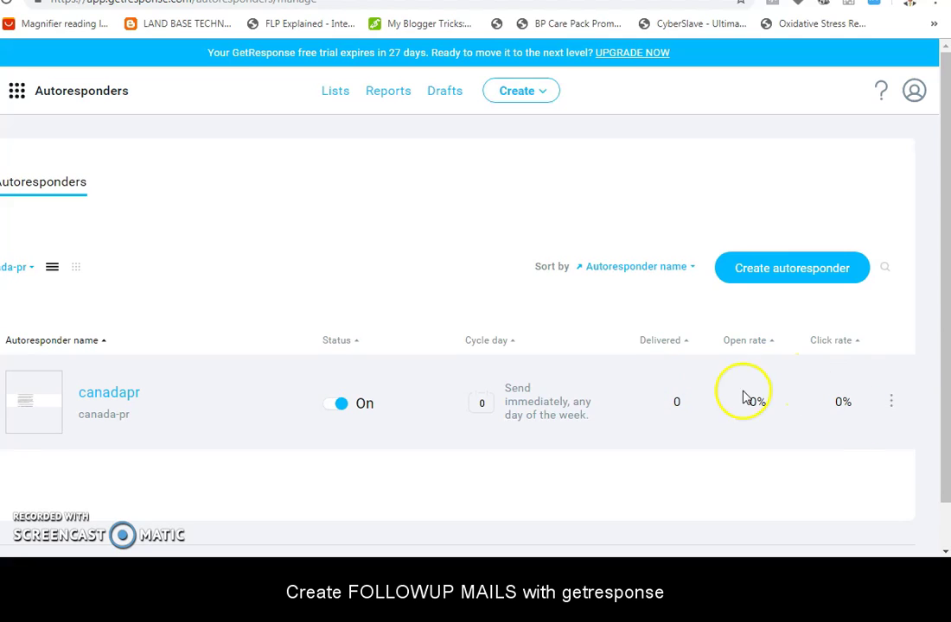
Step: Start a second autoresponder and name it canadapr
click(782, 274)
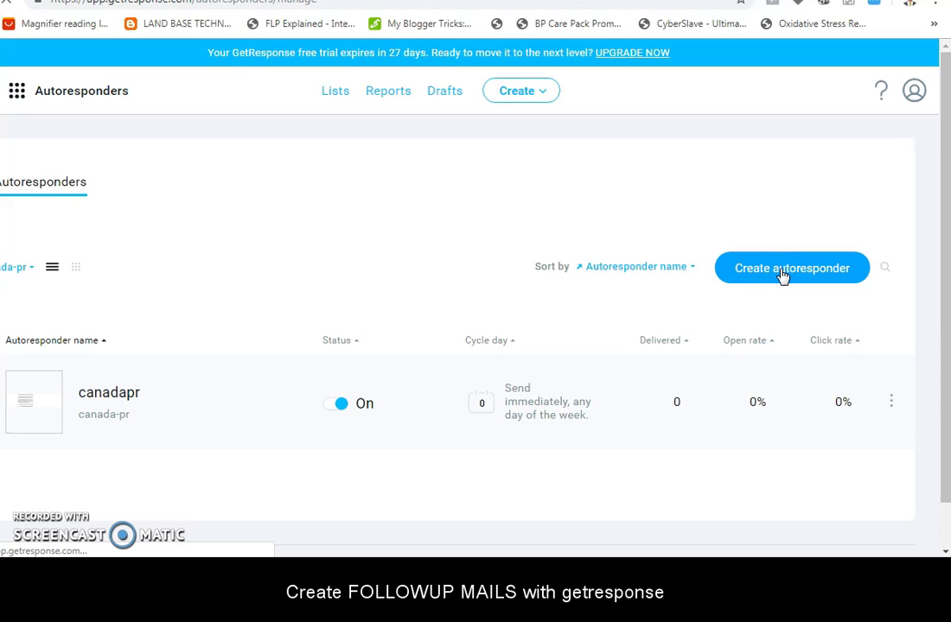
click(782, 276)
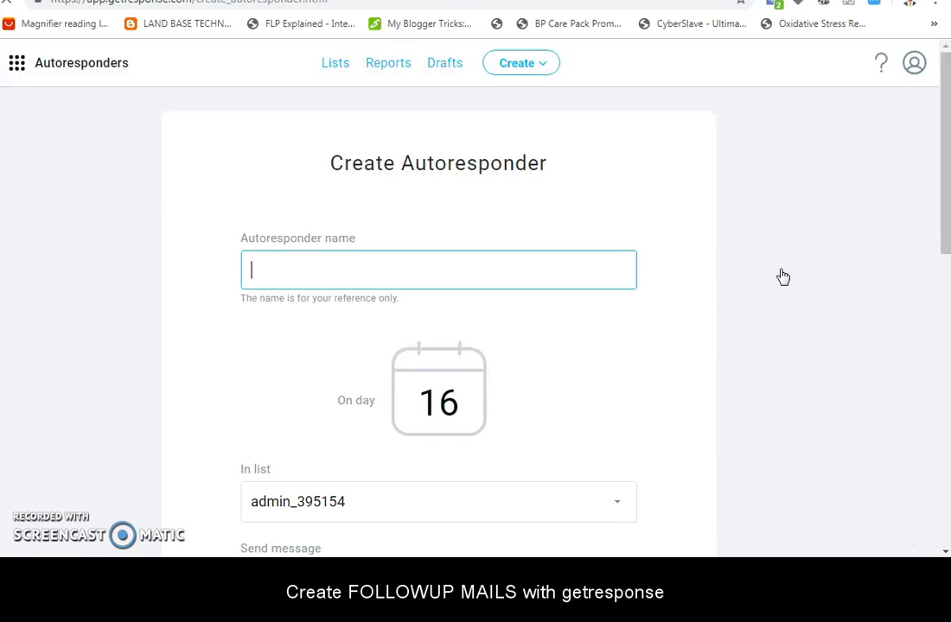
click(752, 272)
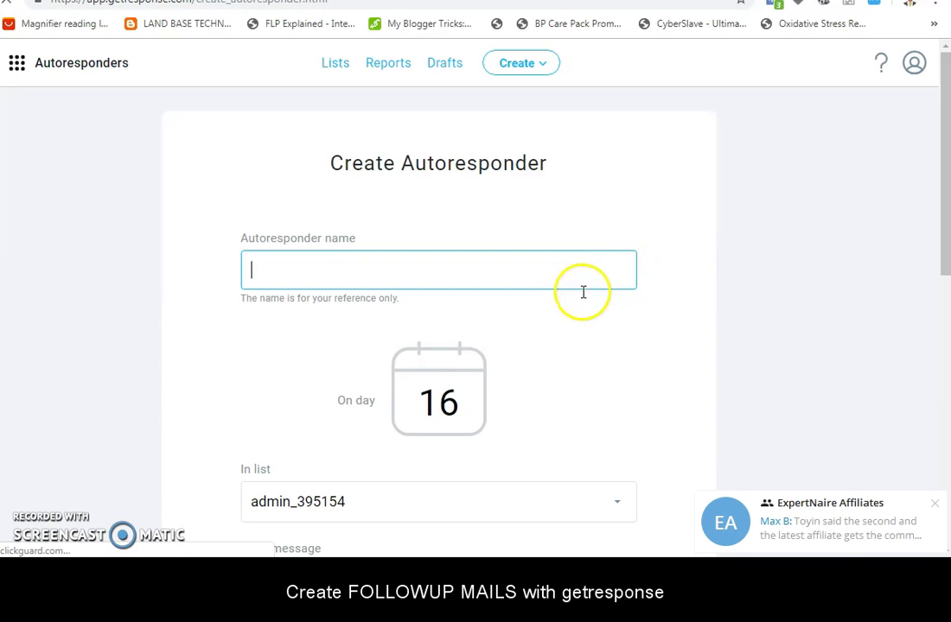
click(459, 279)
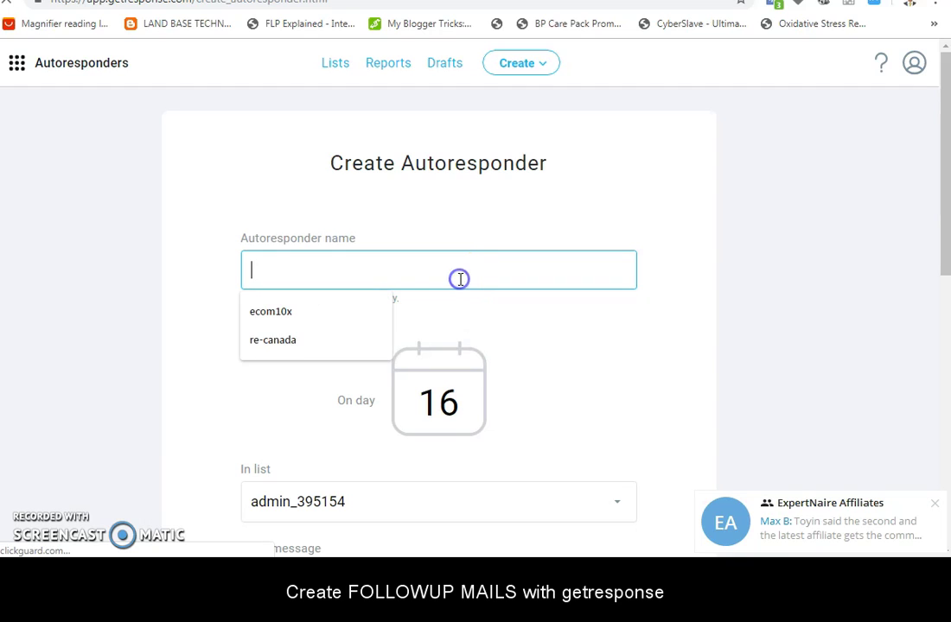
click(310, 276)
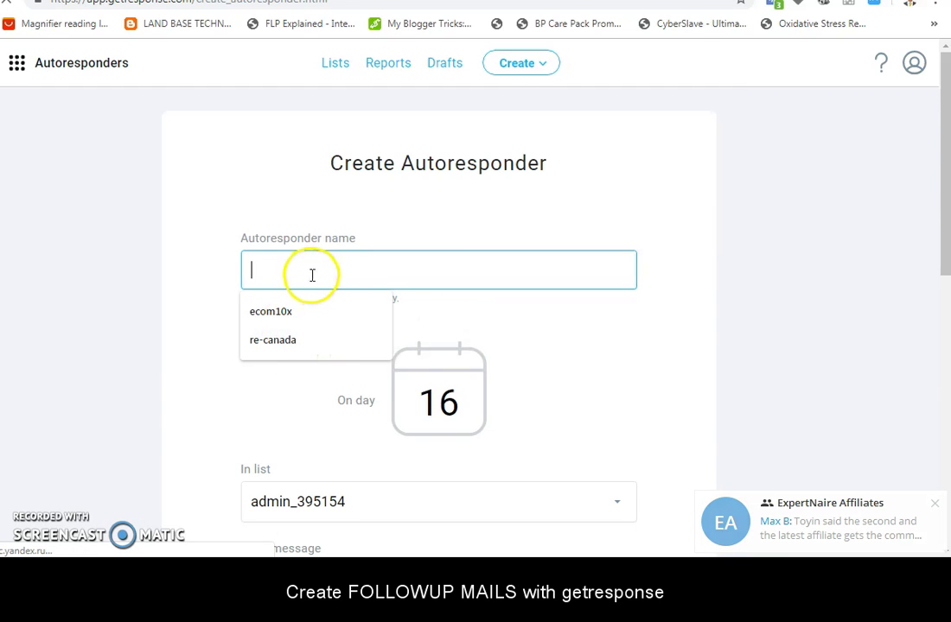
text(c)
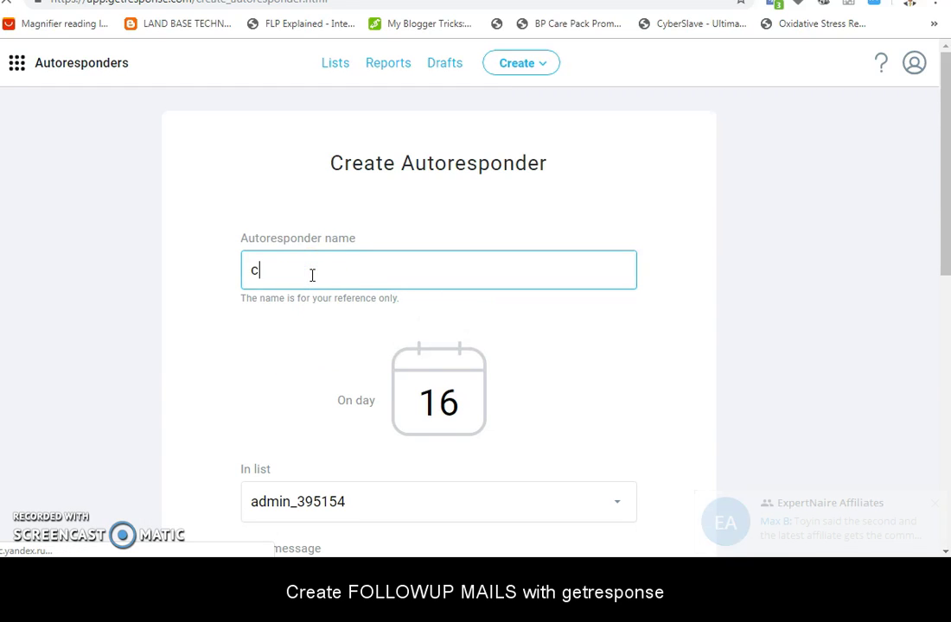
text(anadapr)
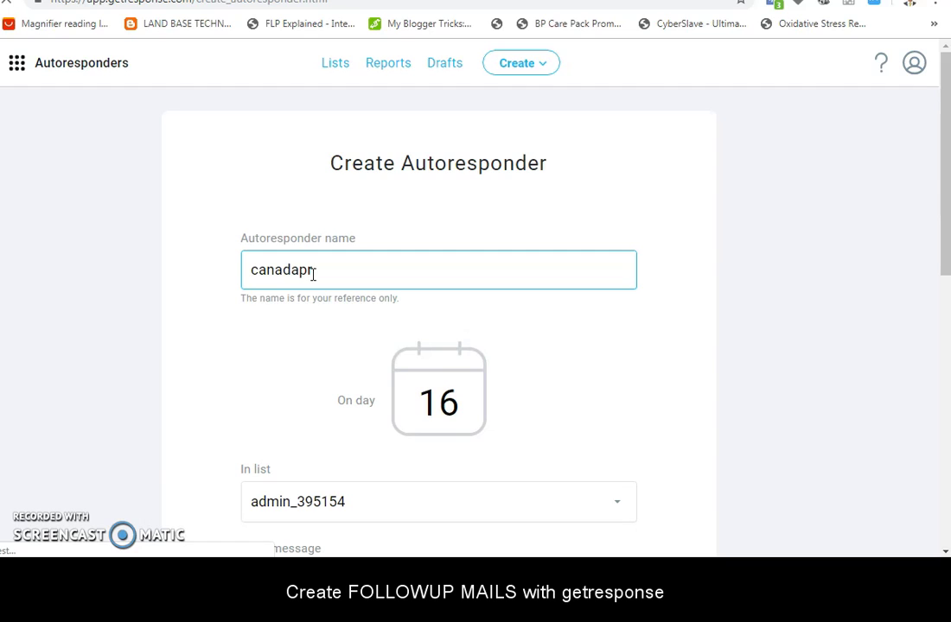
Step: Set the new autoresponder to day 1 and assign it to the canada-pr list
double_click(467, 404)
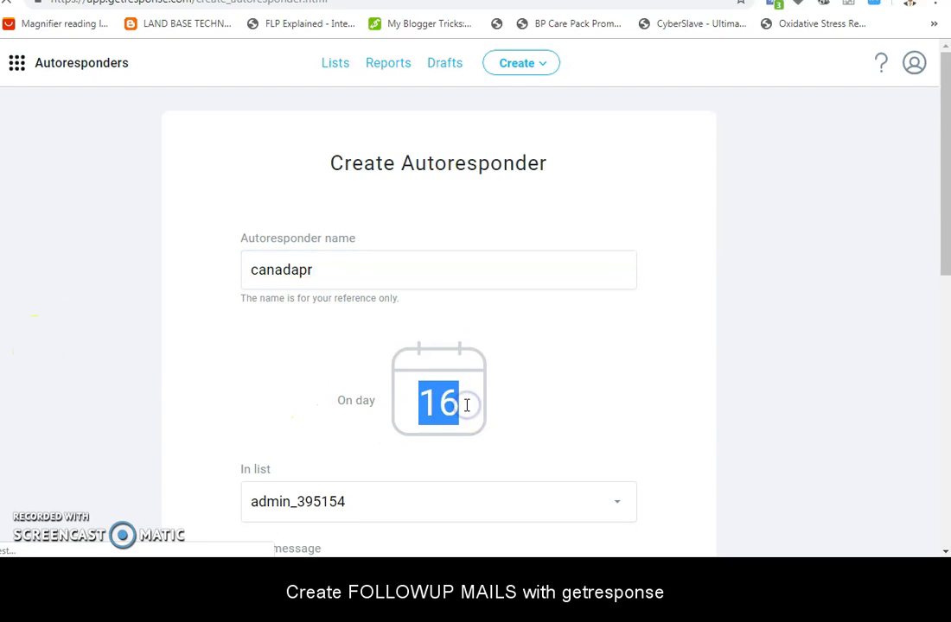
text(1)
click(583, 373)
scroll(601, 367, down, 3)
click(598, 363)
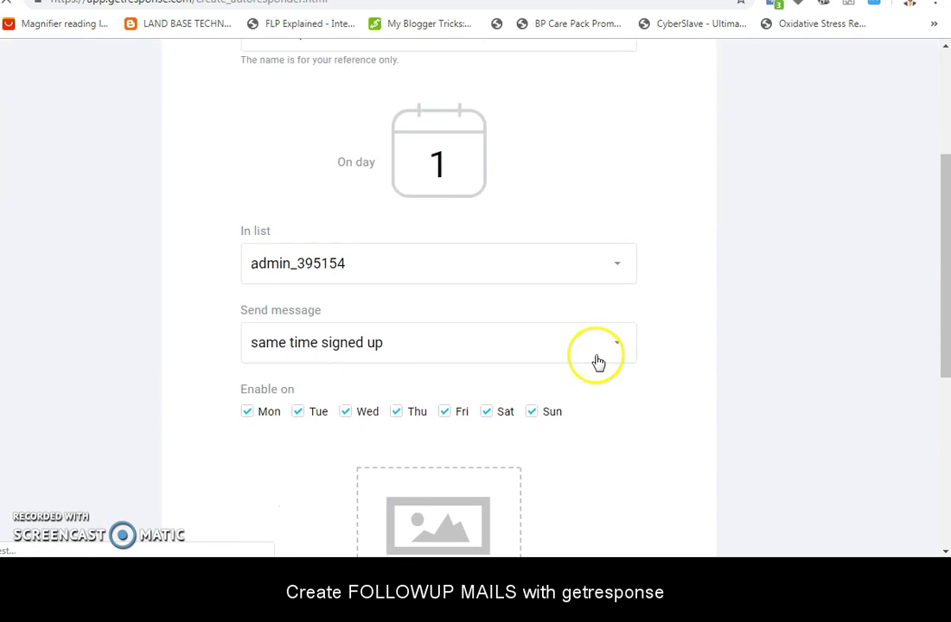
scroll(599, 363, down, 1)
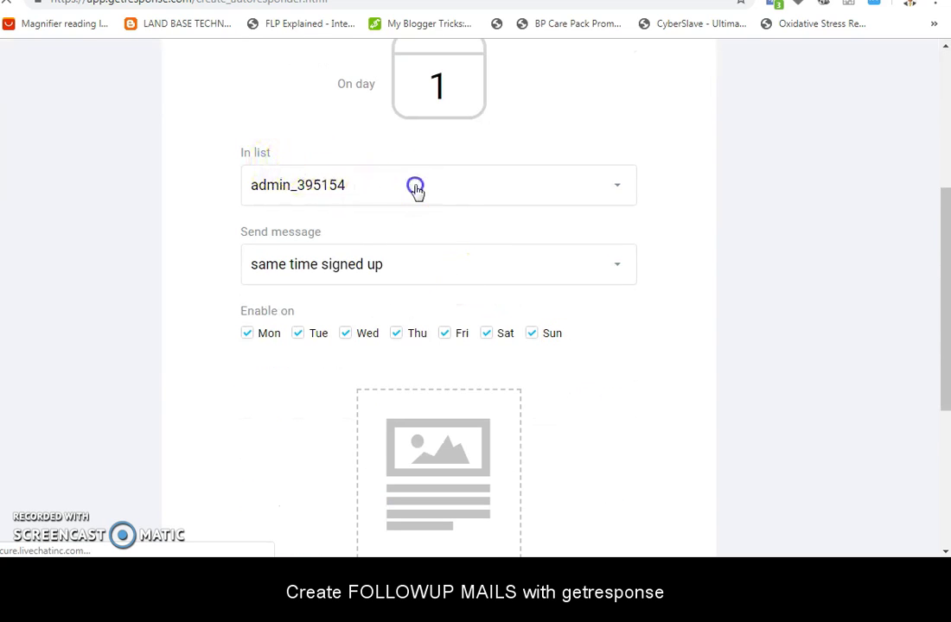
click(415, 187)
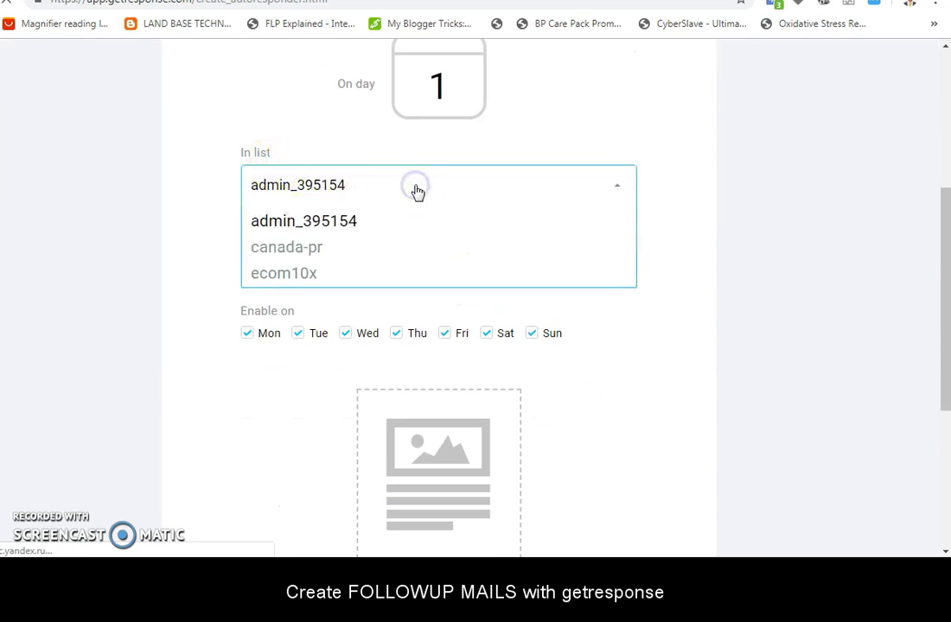
click(312, 247)
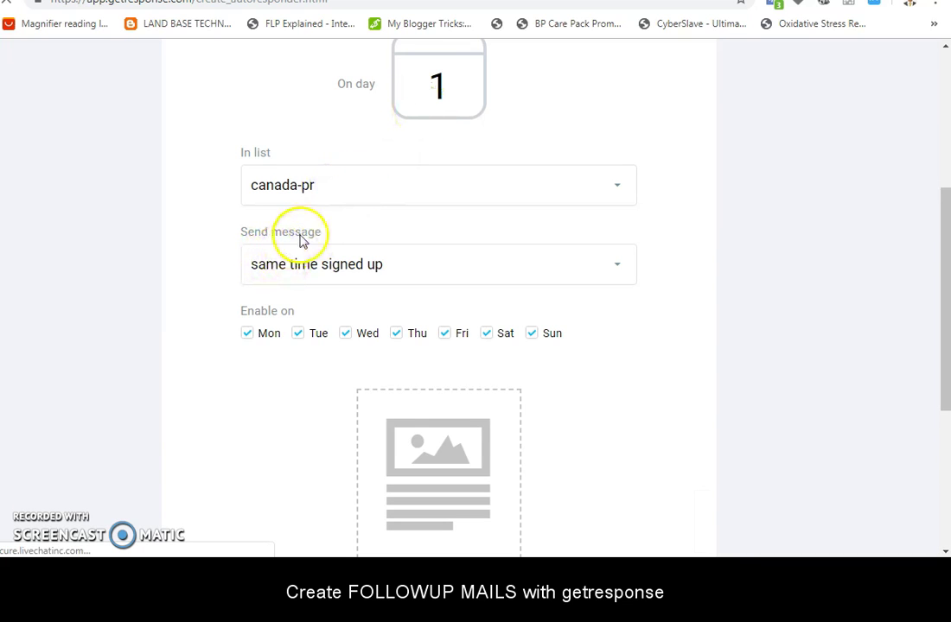
Step: Schedule the day 1 message to send exactly at 9:00 am
click(286, 262)
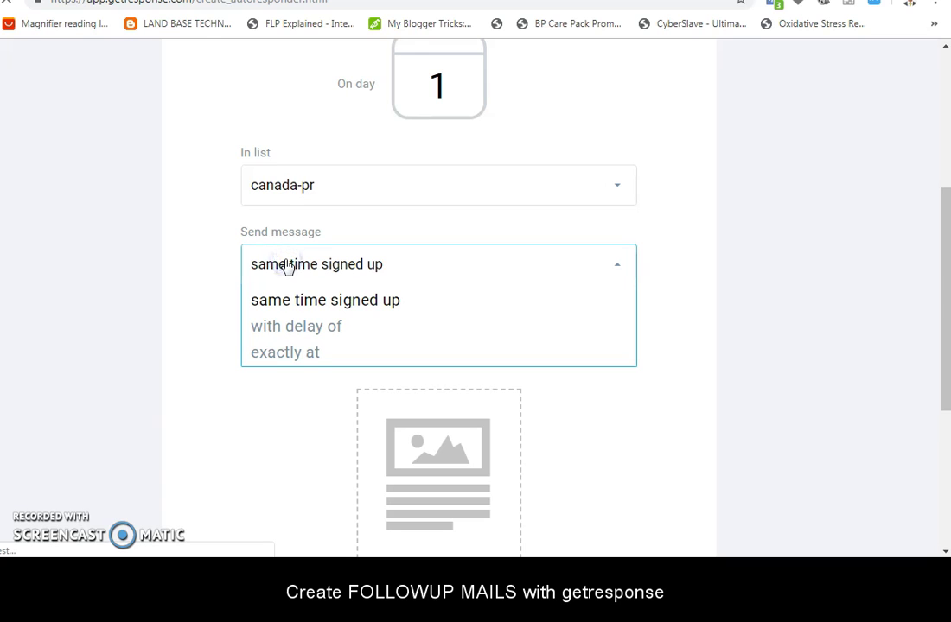
click(291, 351)
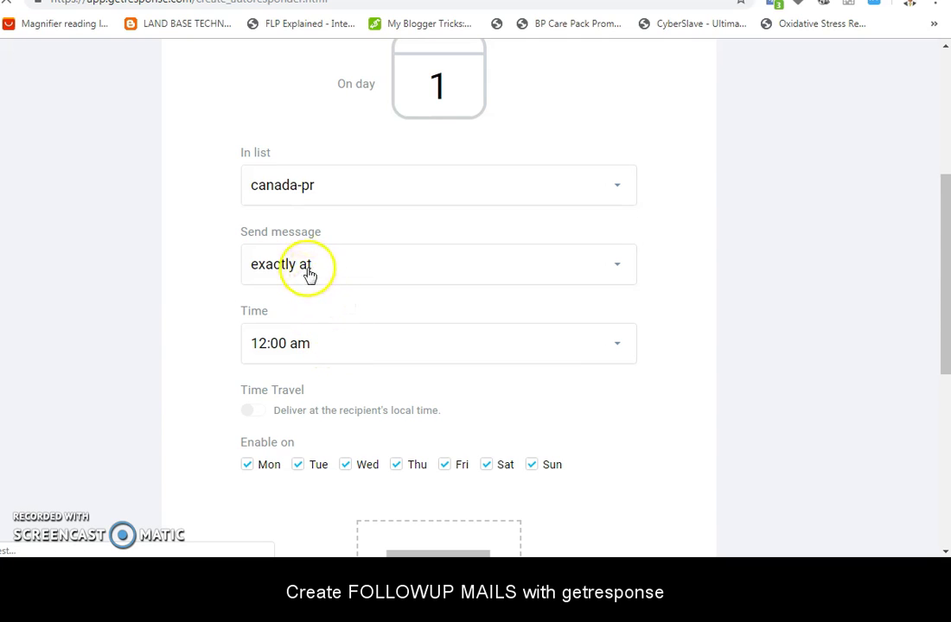
click(279, 346)
scroll(277, 346, down, 2)
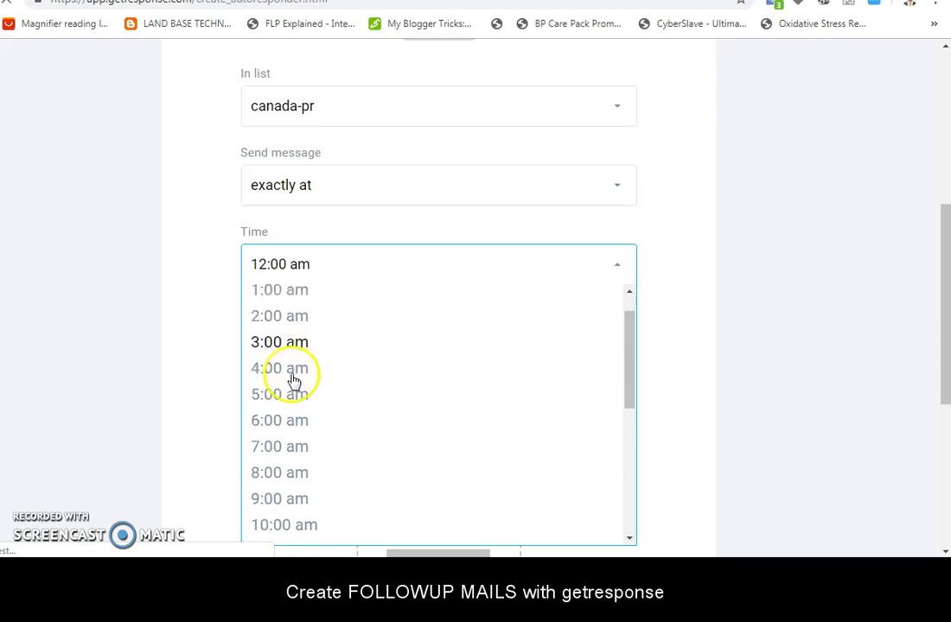
scroll(294, 381, down, 2)
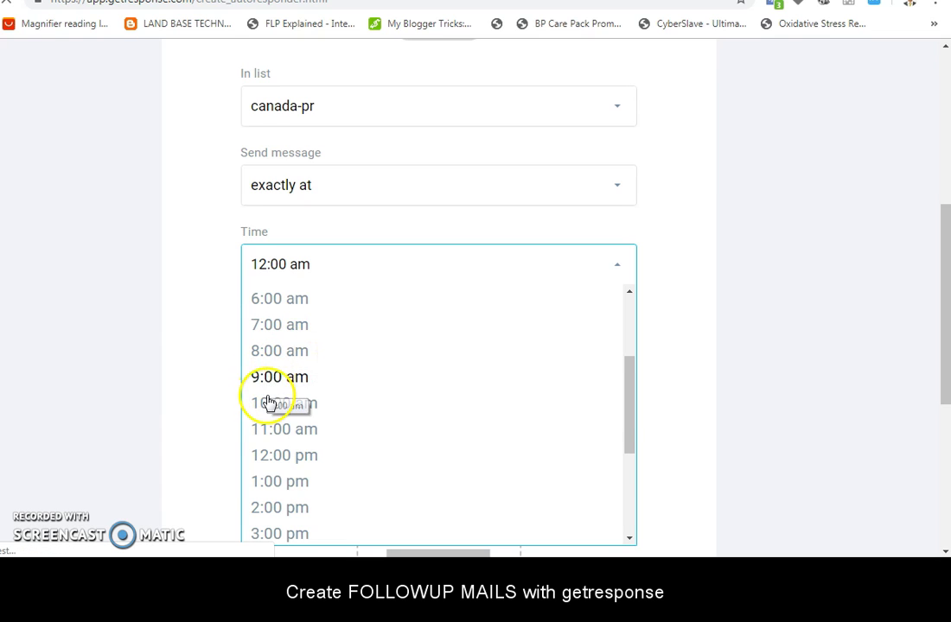
click(292, 380)
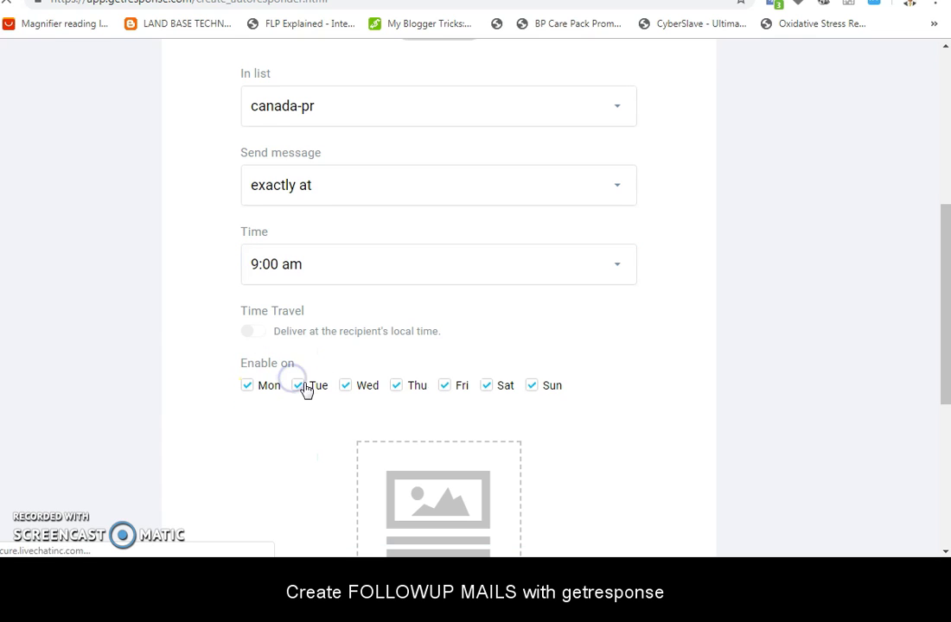
Step: Start creating a new email for the day 1 autoresponder and begin entering its message name
scroll(785, 304, down, 2)
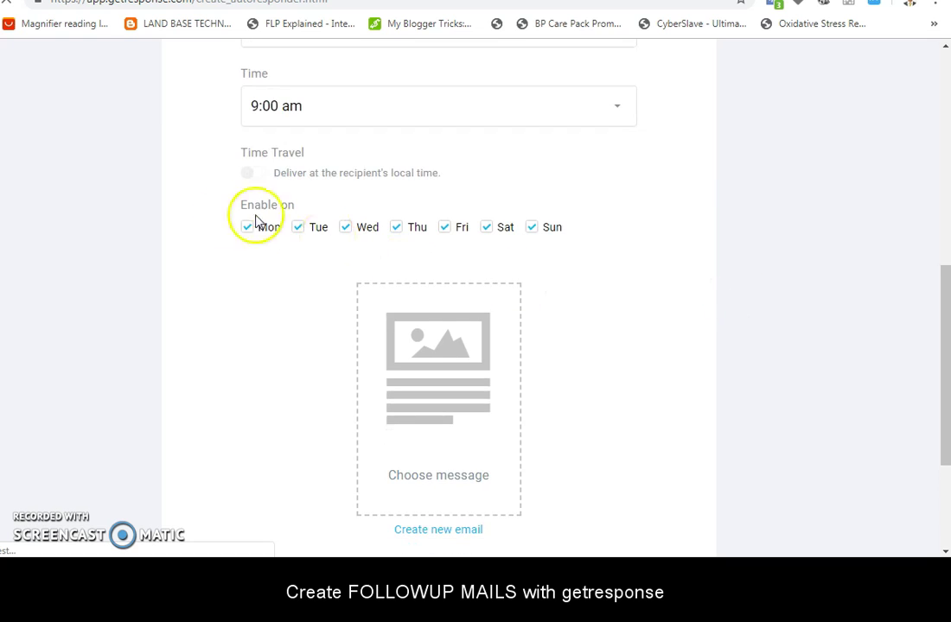
scroll(859, 293, down, 2)
click(441, 373)
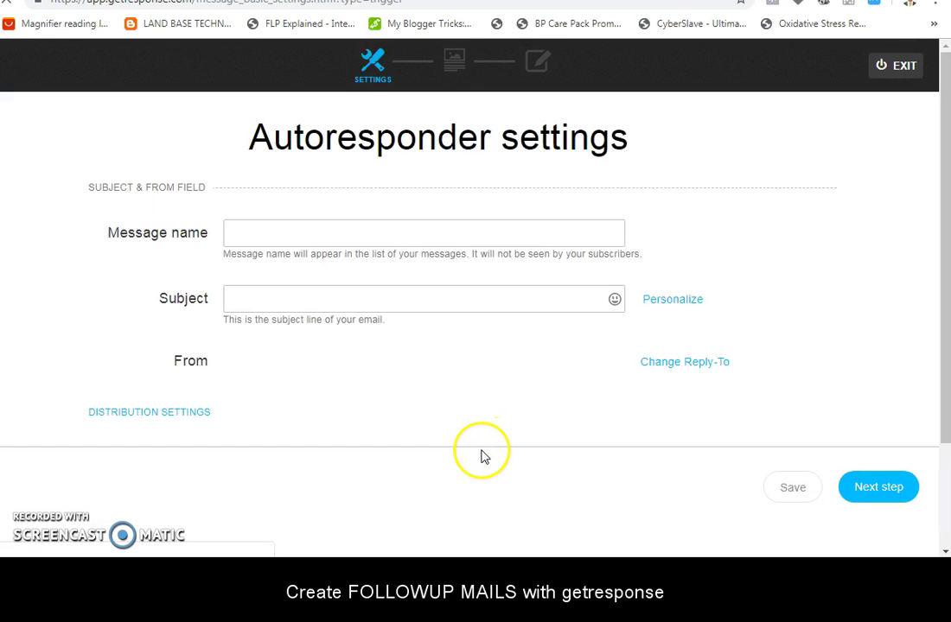
click(346, 235)
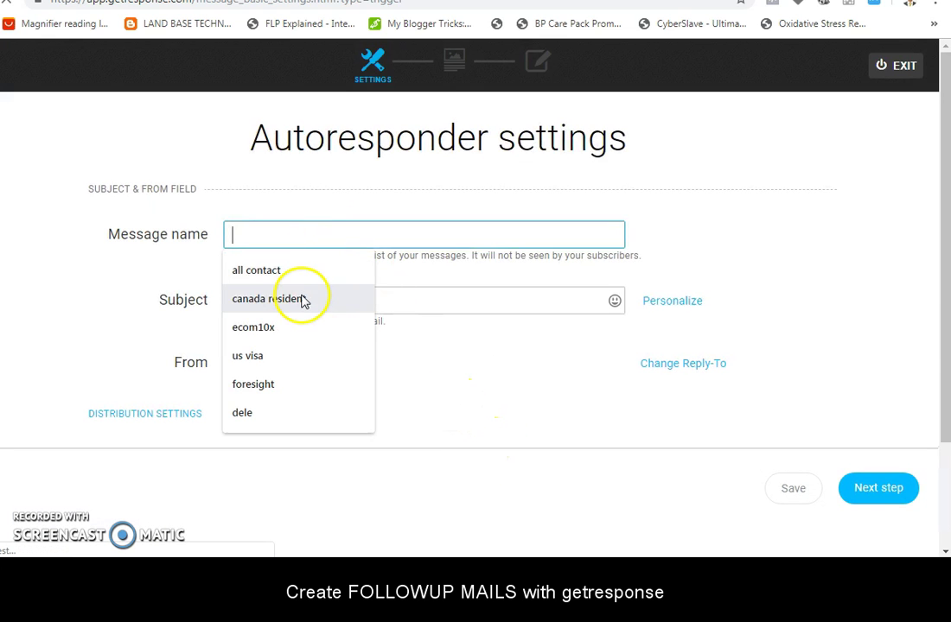